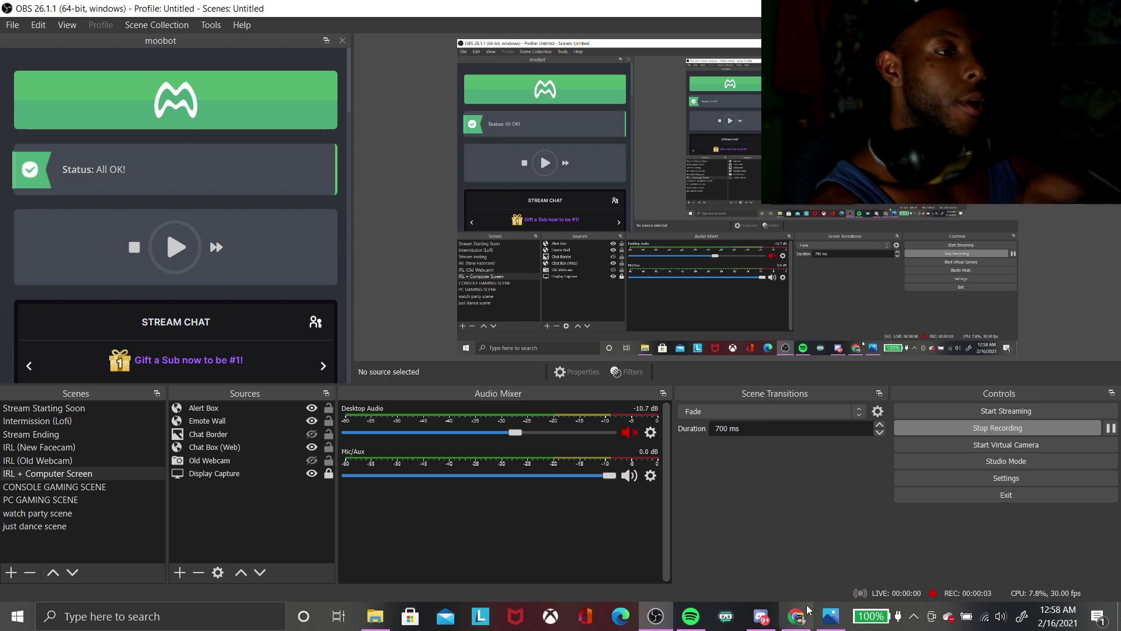
Step: Minimize OBS Studio with Win+D so the Windows desktop shows while recording
key(super+d)
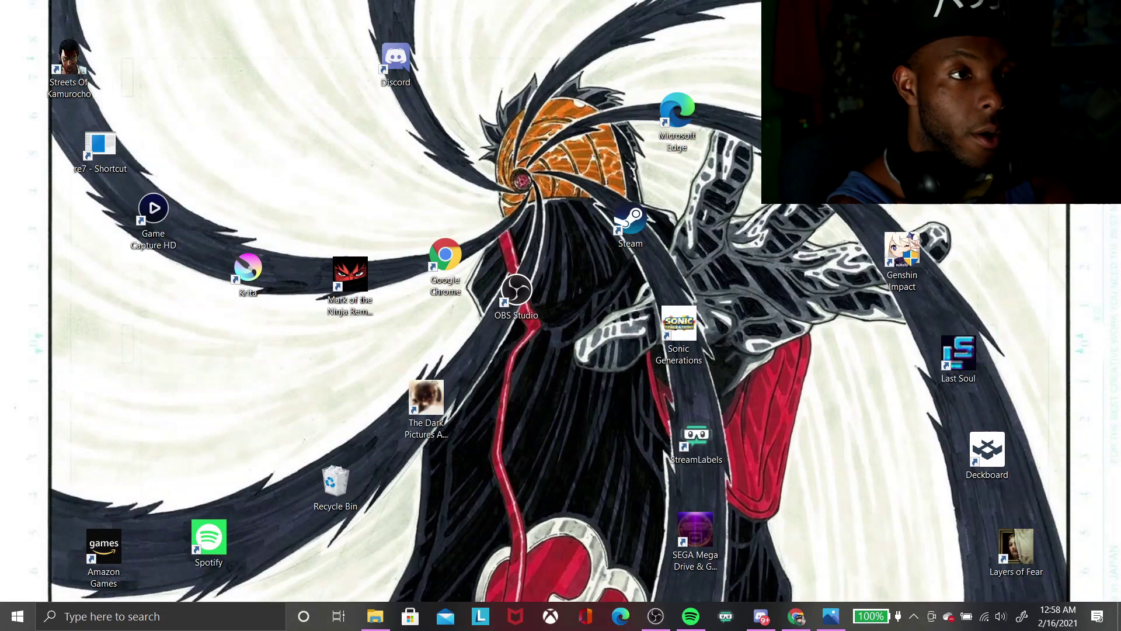
Step: Launch Krita from its desktop shortcut
click(250, 276)
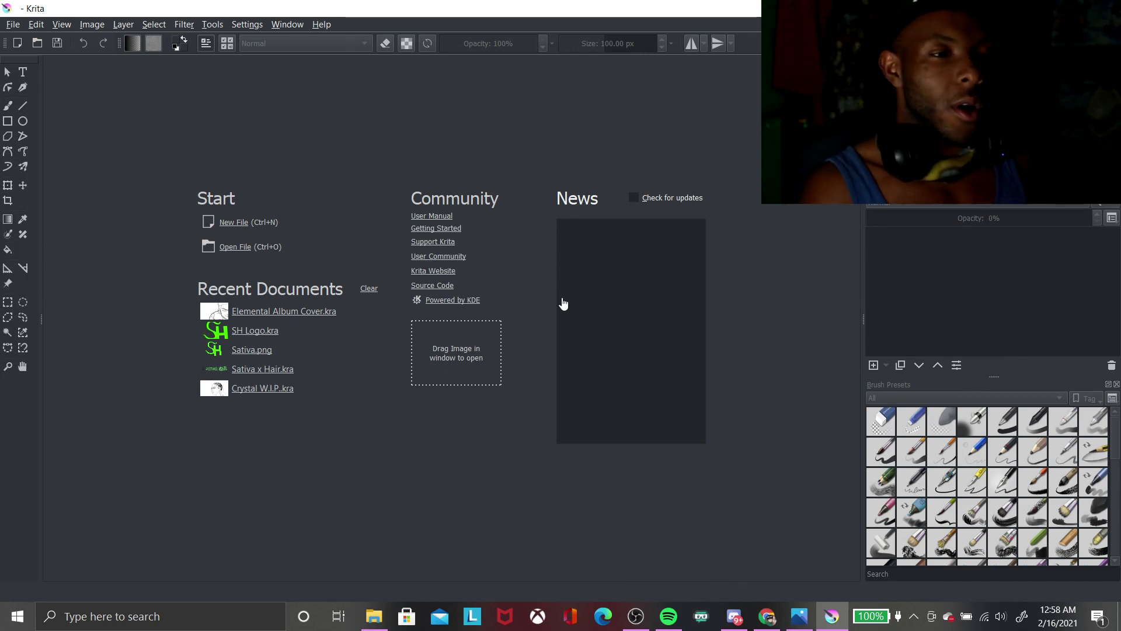
Step: Open Elemental Album Cover.kra and bring up Resize Canvas showing 3000 × 3000 px
click(341, 314)
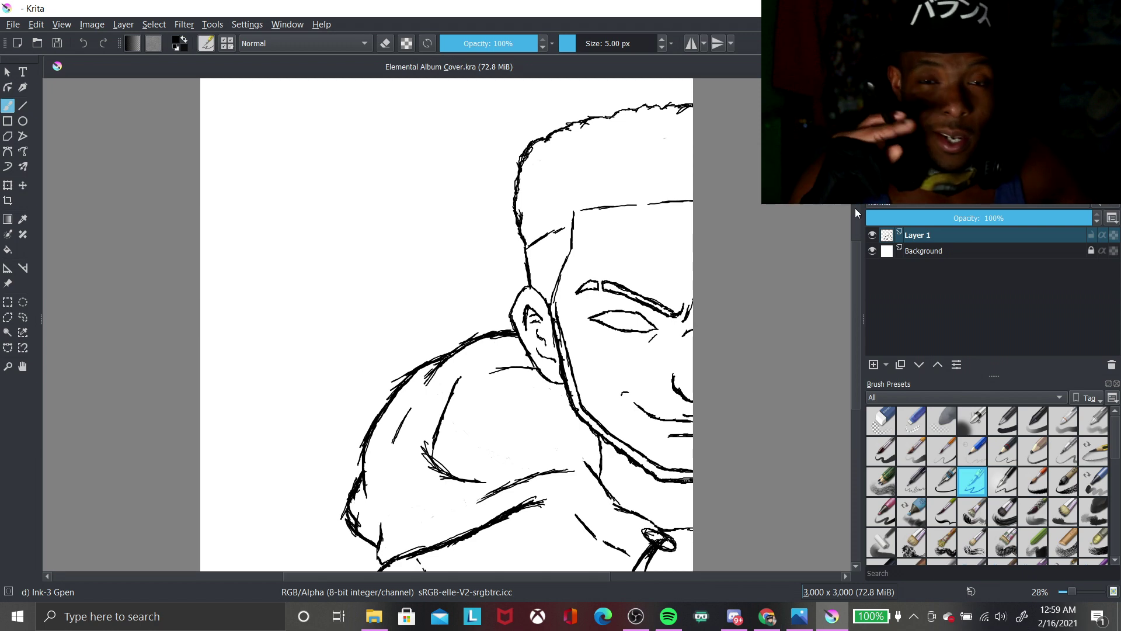
scroll(858, 254, up, 2)
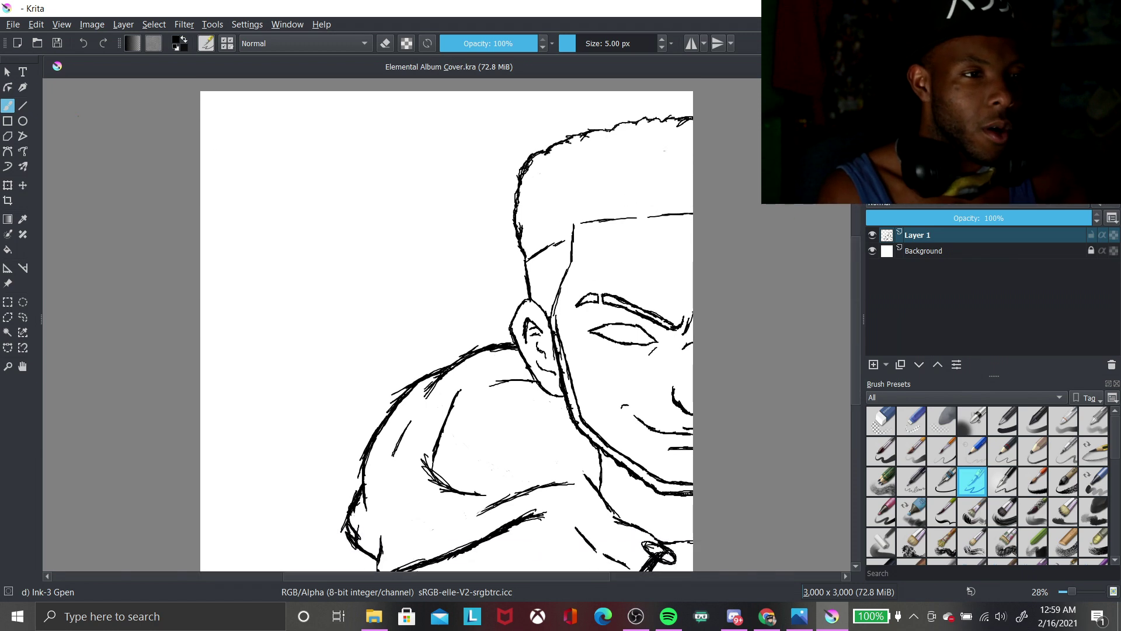
key(ctrl+alt+c)
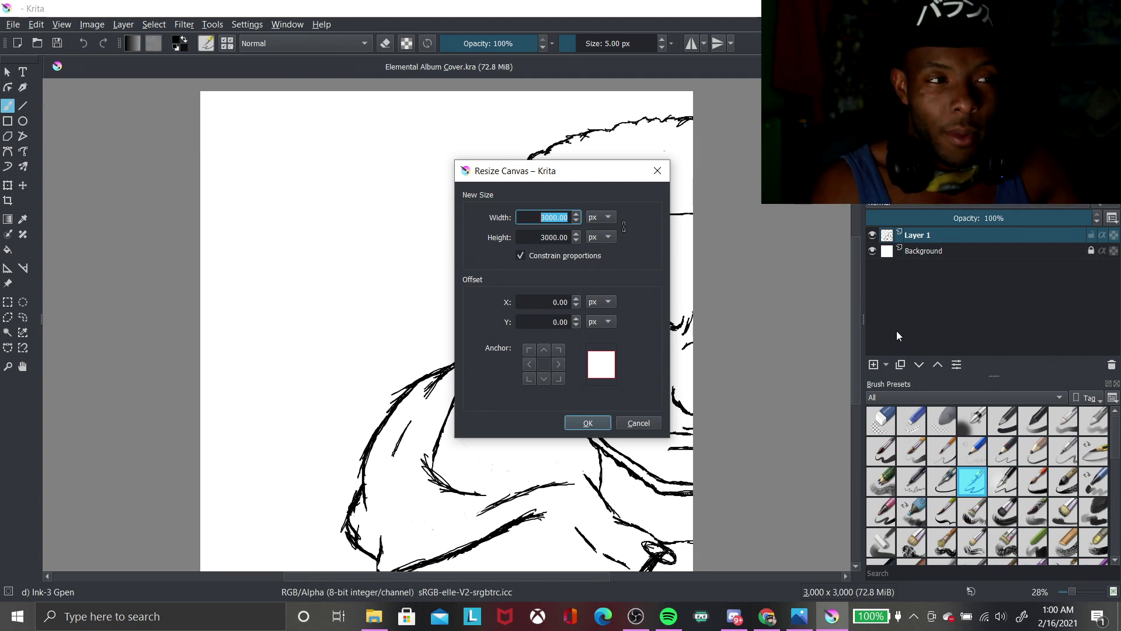
Step: Keep the canvas at 3000 × 3000 px and scroll around the artwork
click(605, 425)
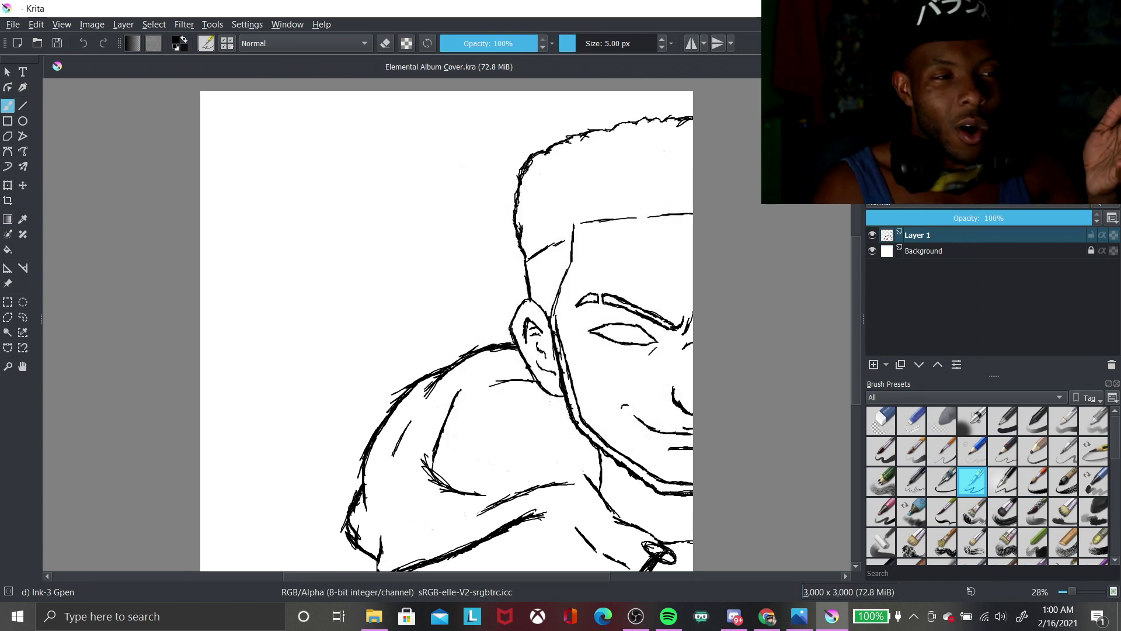
scroll(854, 296, down, 2)
scroll(856, 307, up, 2)
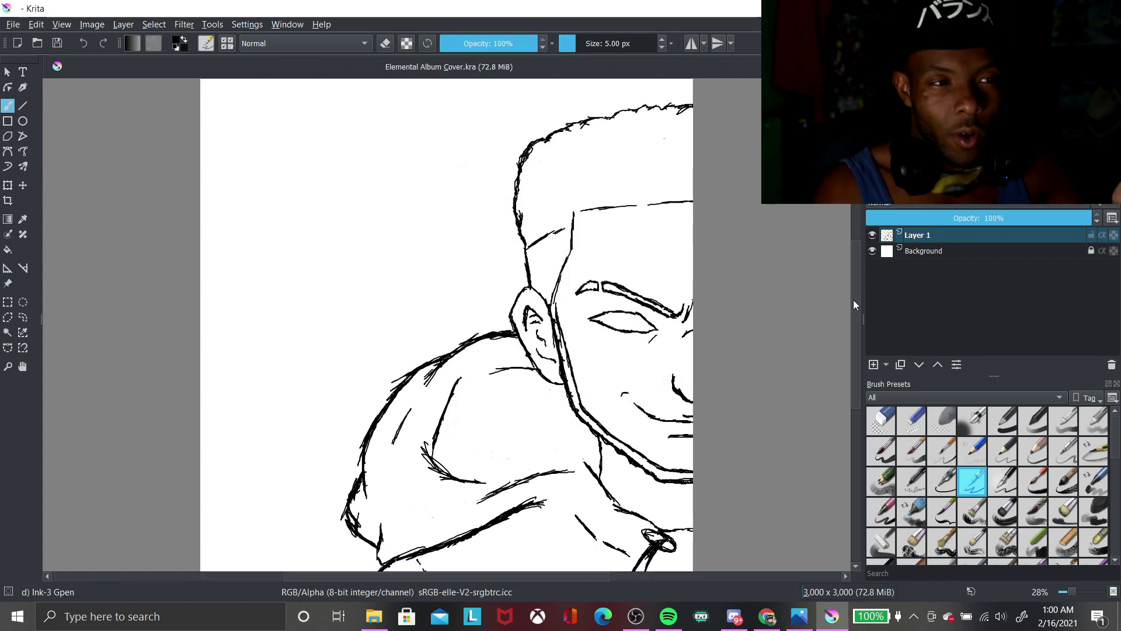
scroll(853, 297, down, 1)
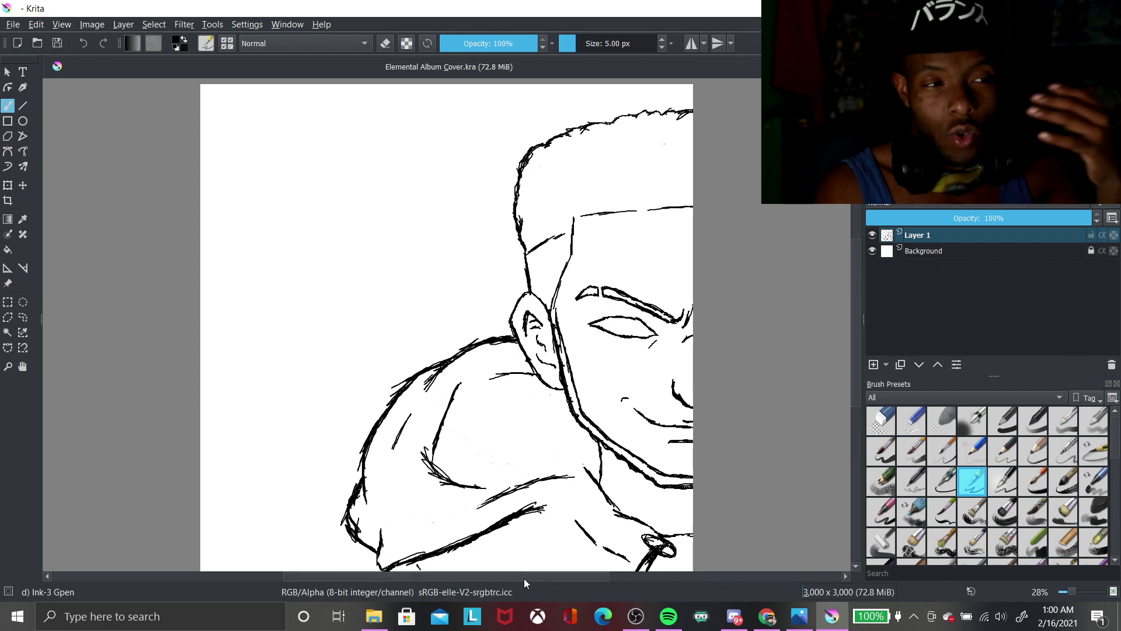
scroll(516, 581, left, 2)
scroll(519, 583, right, 1)
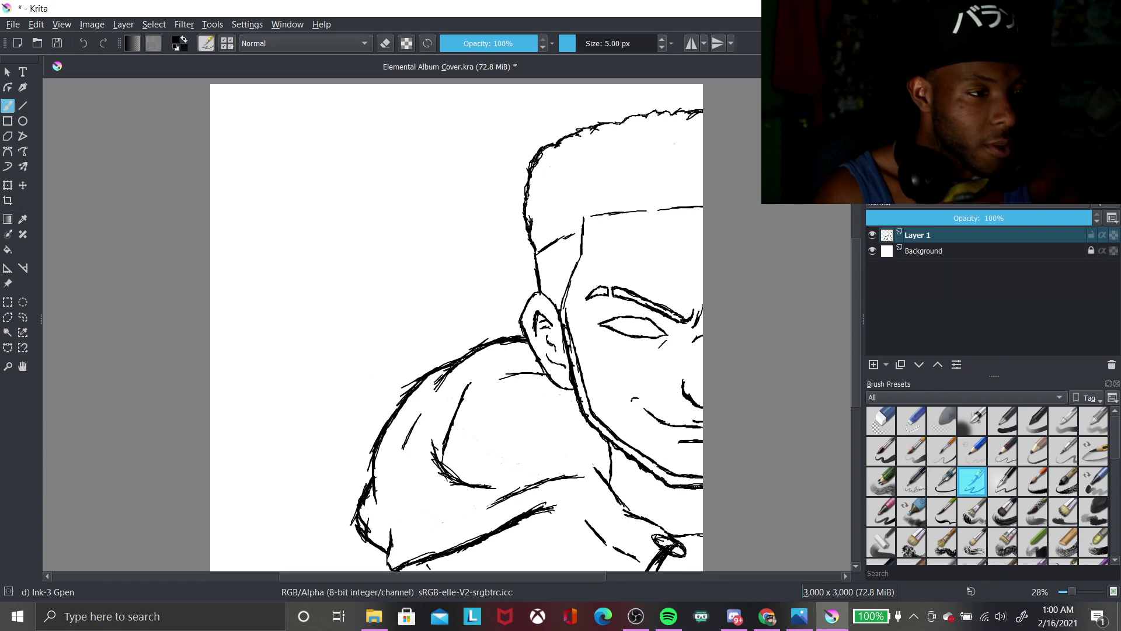
Step: Ink extra strokes on the hoodie and shoulder line art, then select Layer 1
mouse_move(856, 336)
mouse_down()
mouse_move(857, 355)
mouse_move(858, 338)
mouse_up()
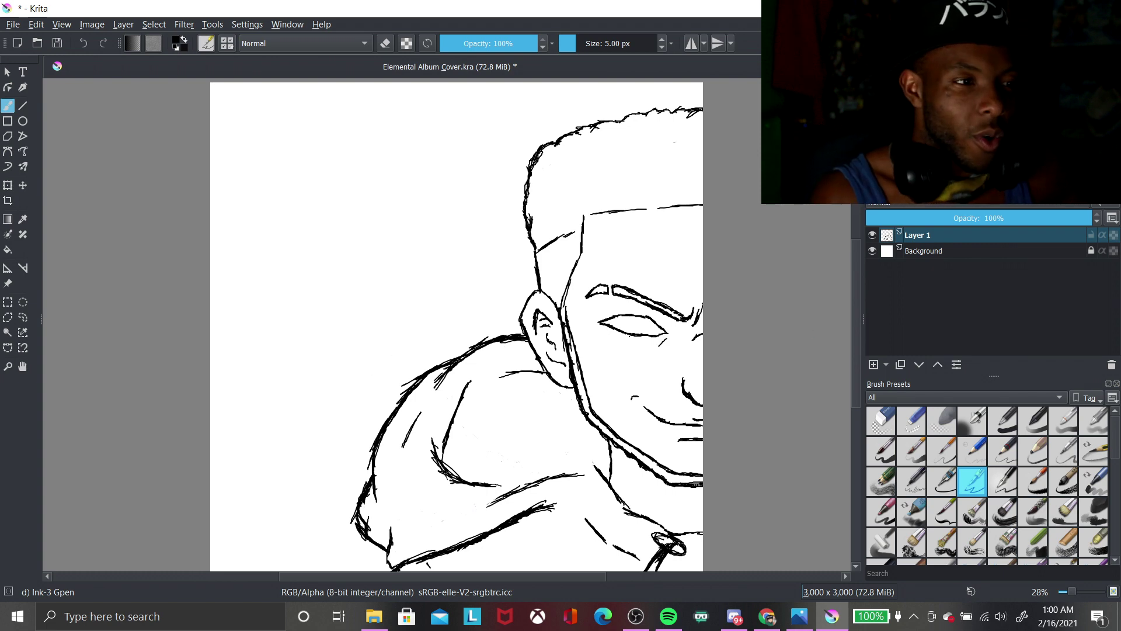
drag(857, 280, 857, 282)
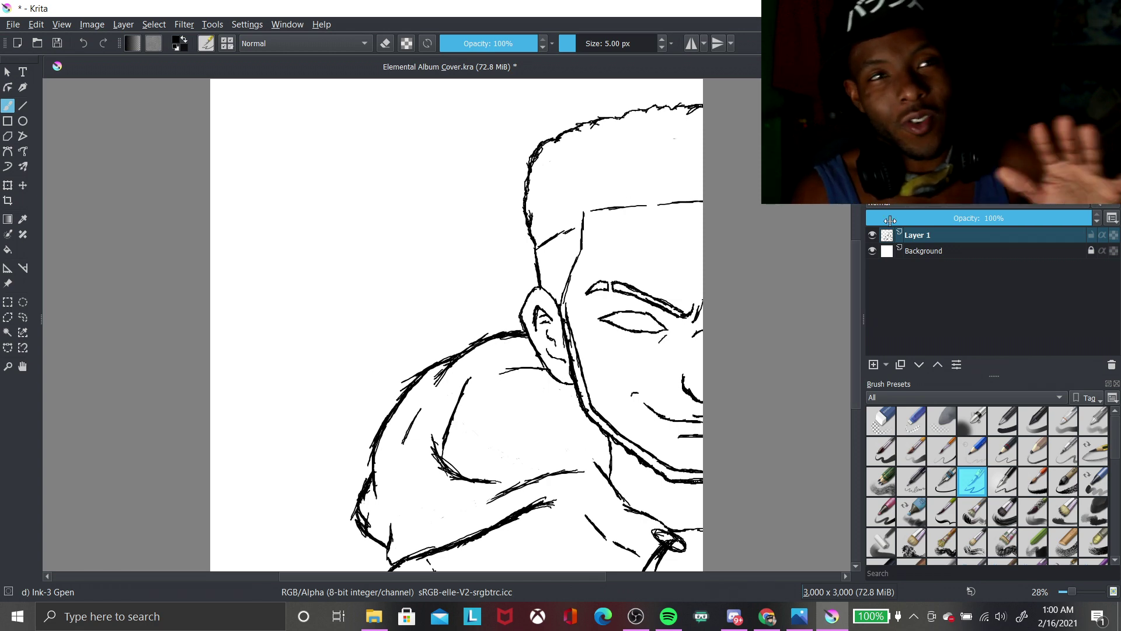
scroll(856, 250, up, 1)
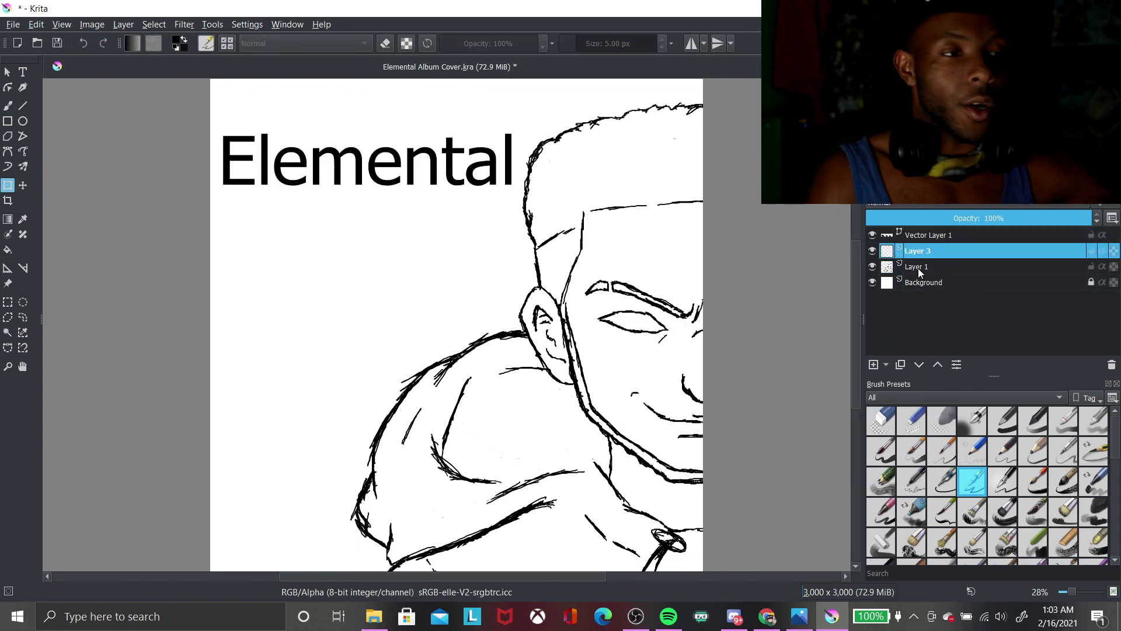
click(929, 266)
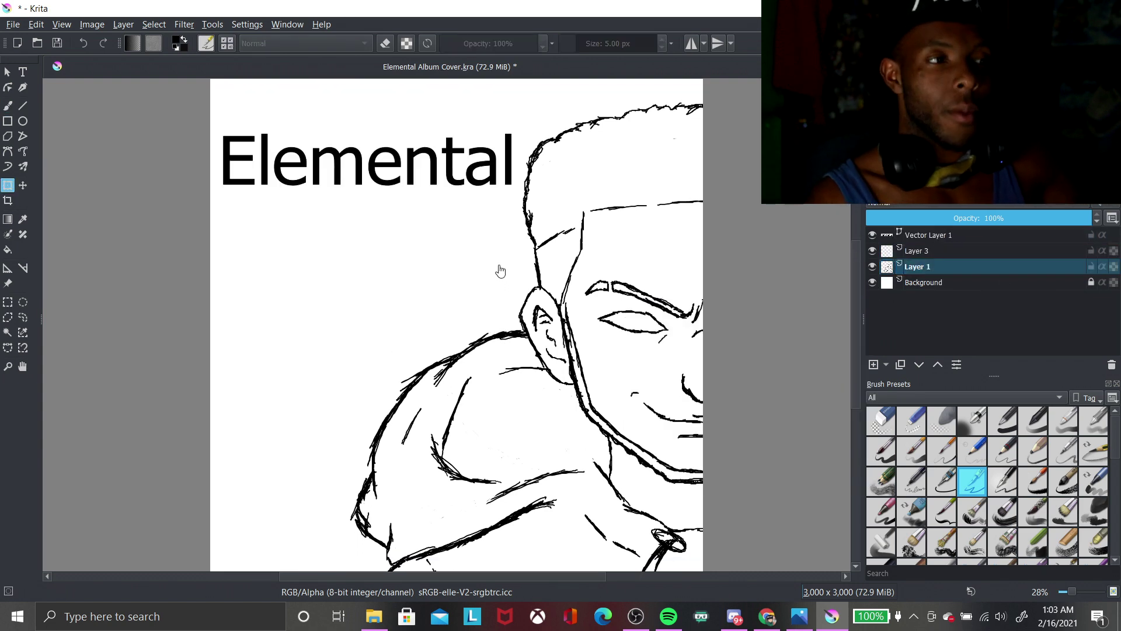
Step: Switch to the Freehand Brush tool with the B shortcut
key(b)
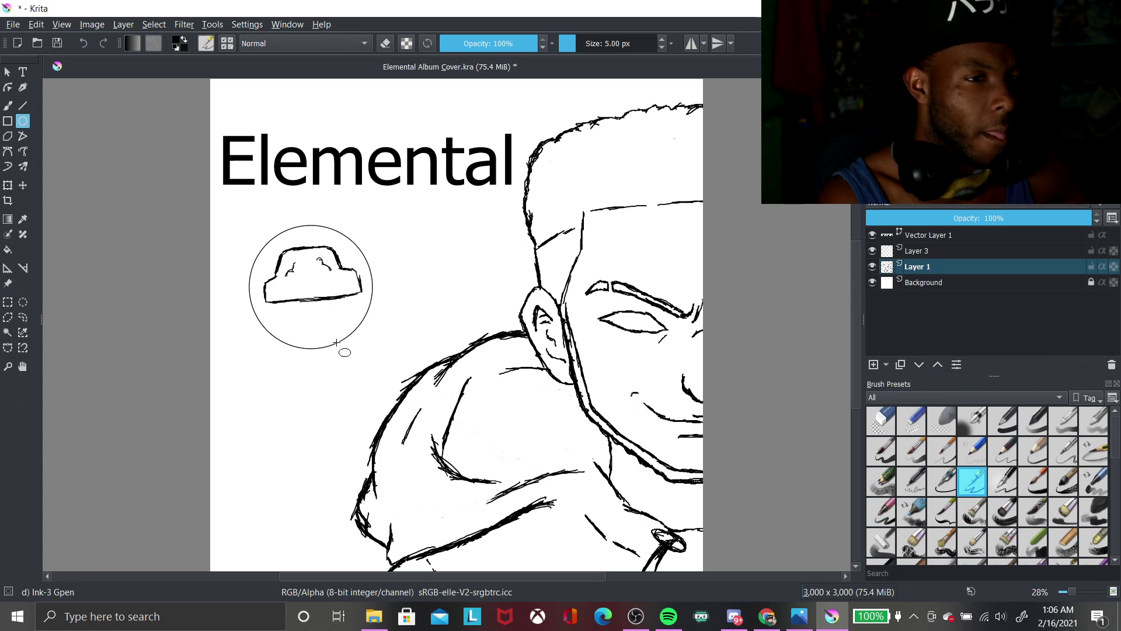
Step: Switch from the Ellipse tool back to the Freehand Brush
key(b)
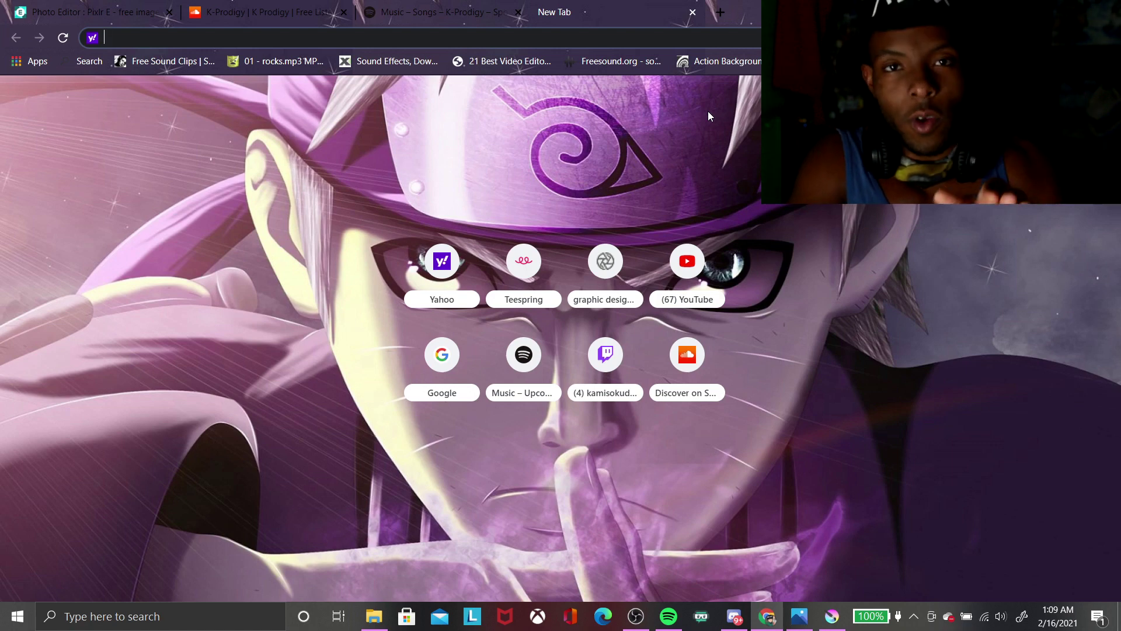
Step: Go to pixlr.com and launch the Pixlr E advanced editor
text(pixlr.com)
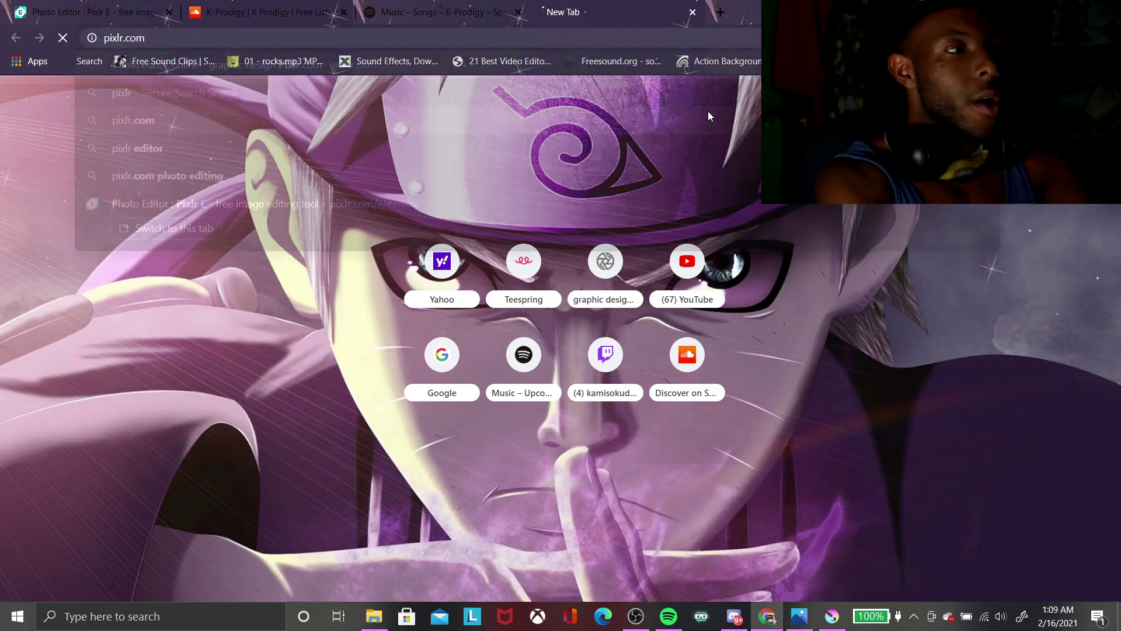
key(Return)
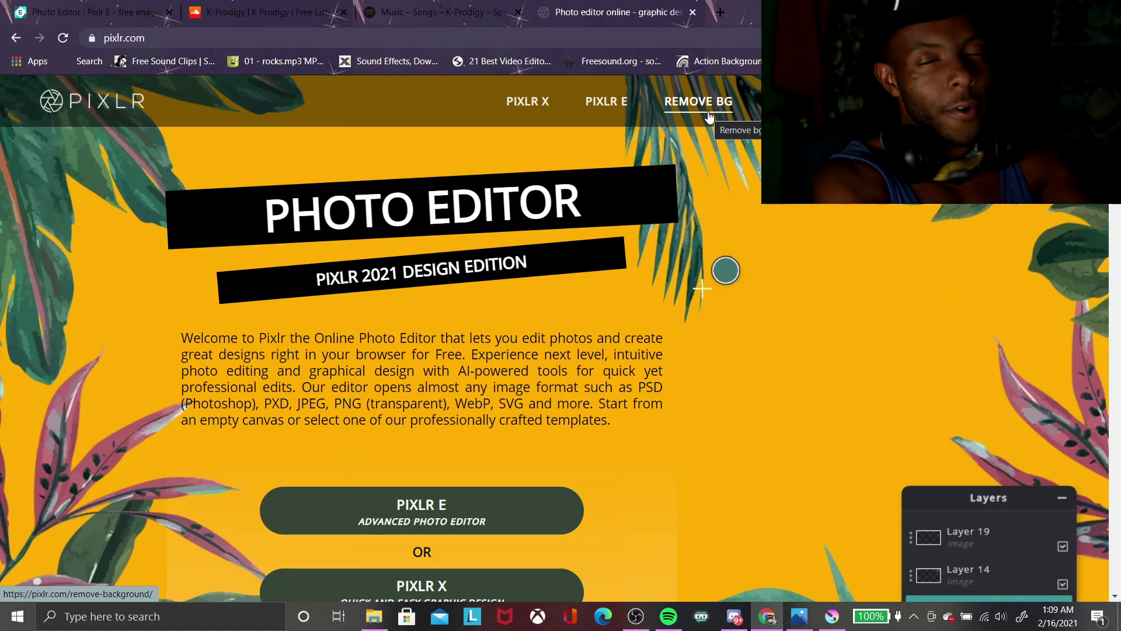
scroll(767, 277, down, 1)
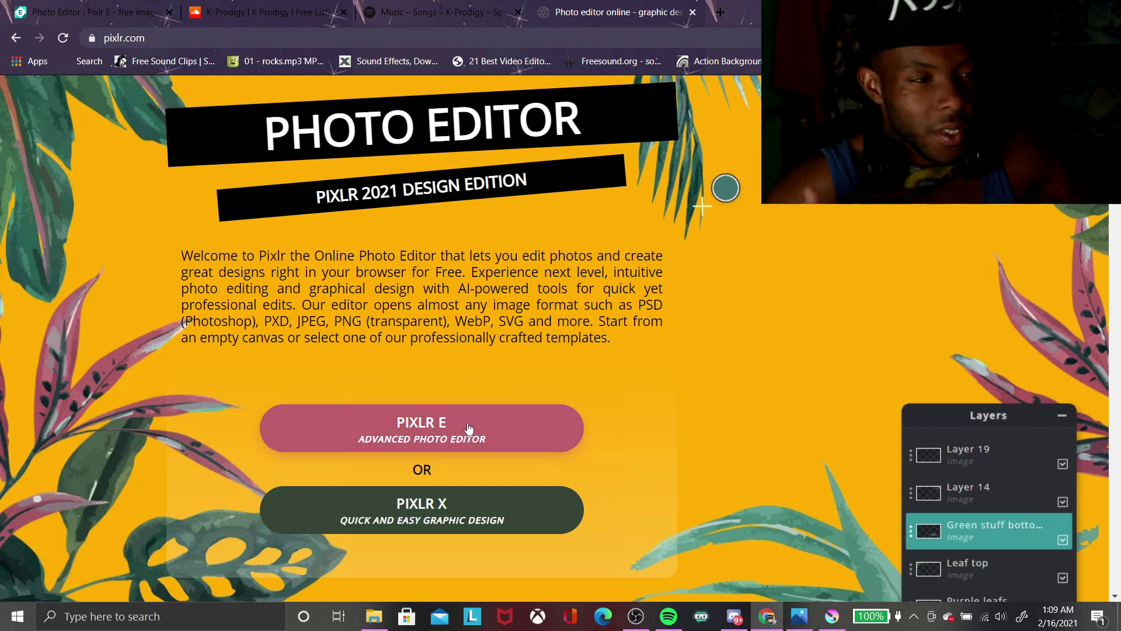
click(500, 445)
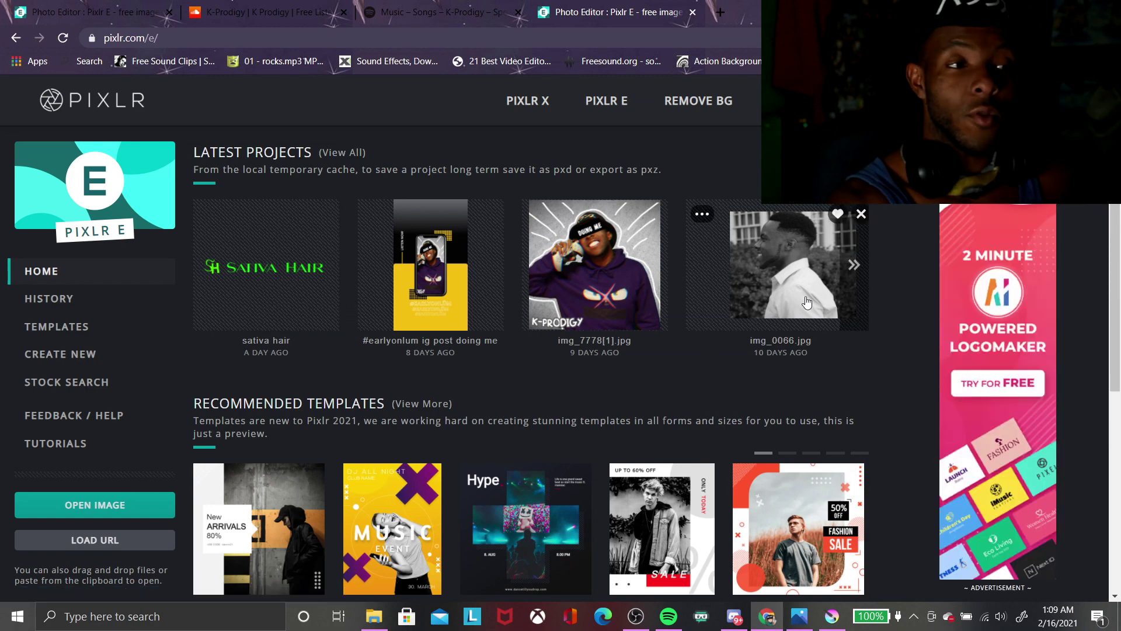
Step: Browse Pixlr E's recent projects and page through more simple collage layouts
mouse_move(262, 301)
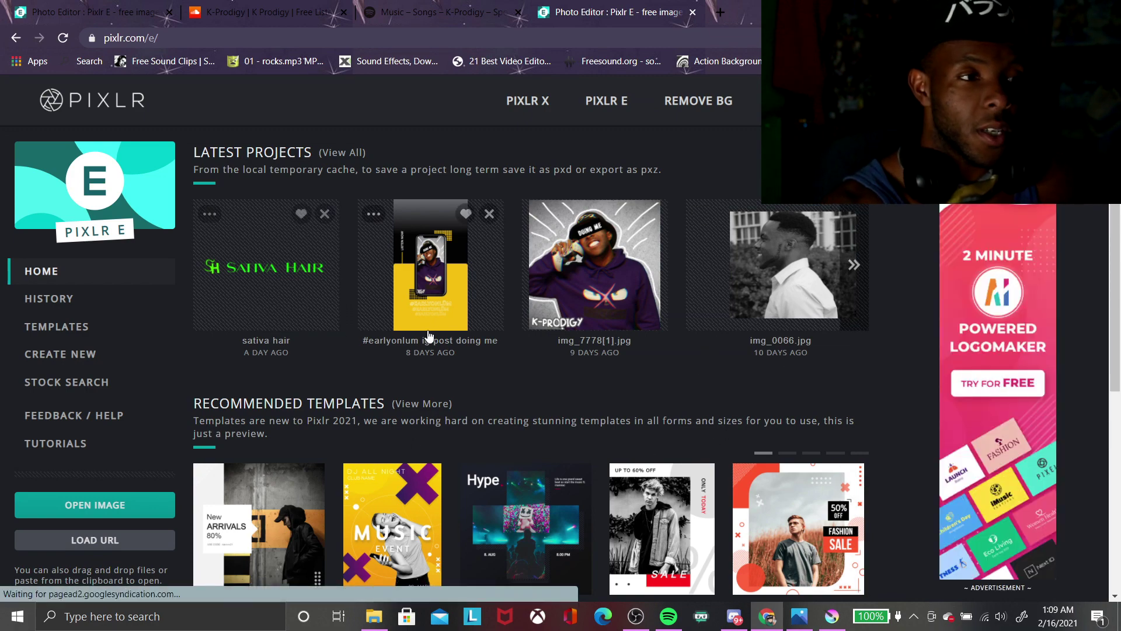
mouse_move(596, 287)
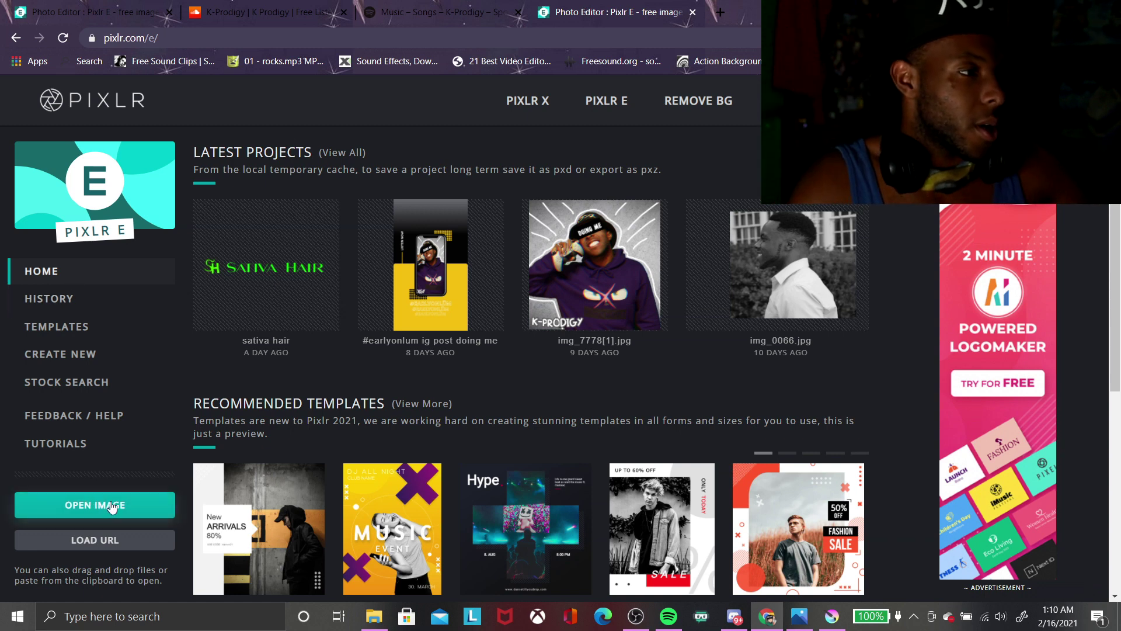
scroll(107, 488, down, 3)
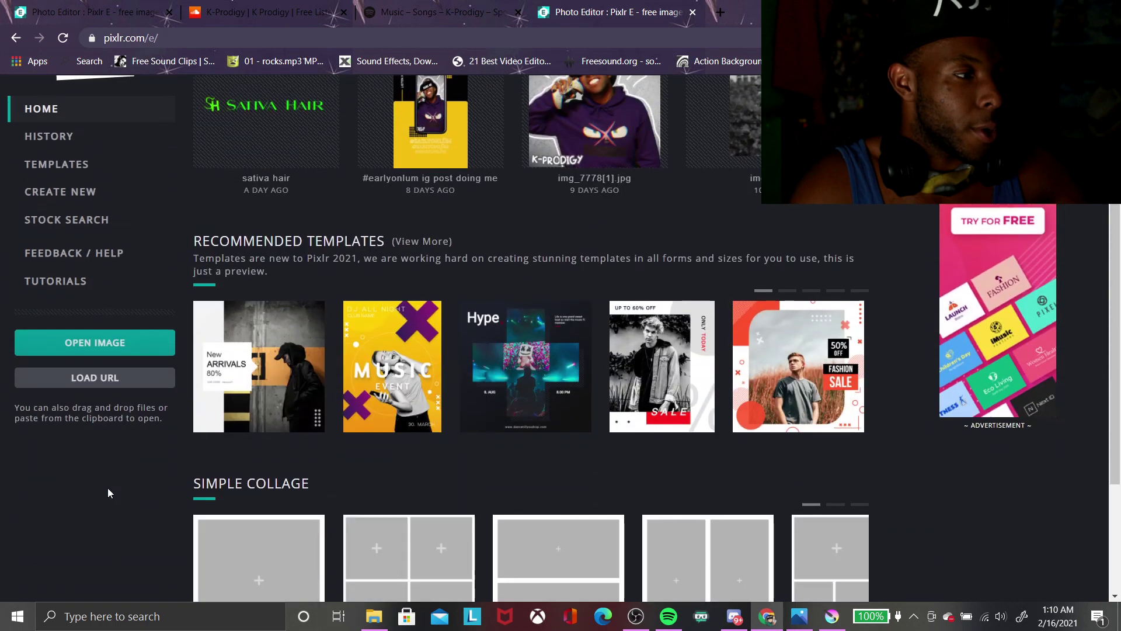
scroll(107, 488, up, 3)
scroll(220, 381, down, 6)
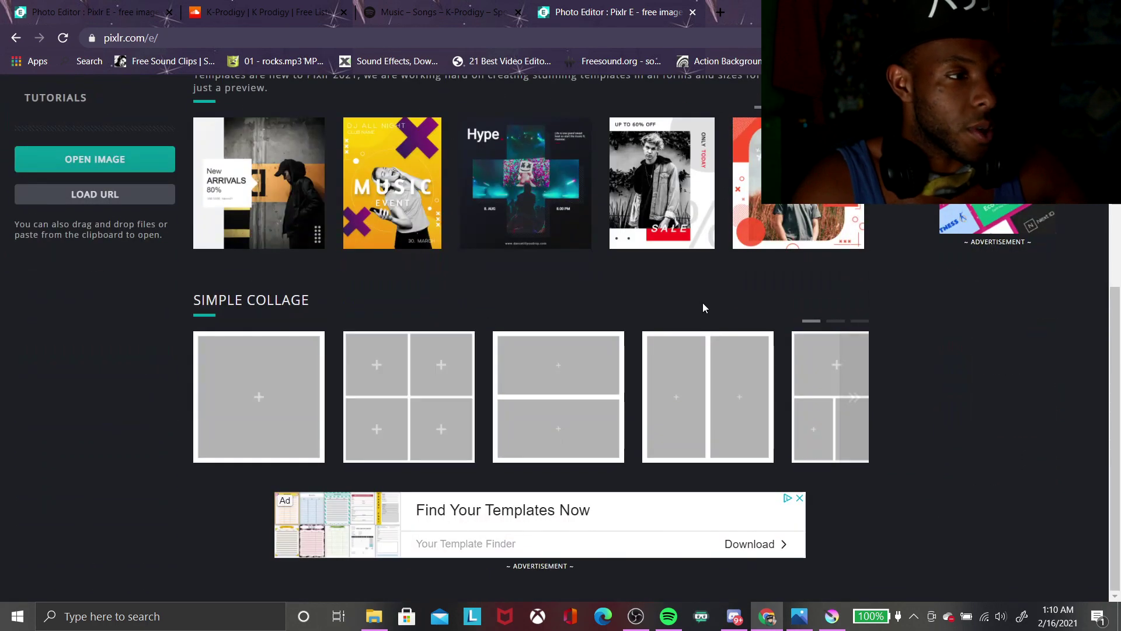
click(863, 386)
scroll(216, 325, up, 6)
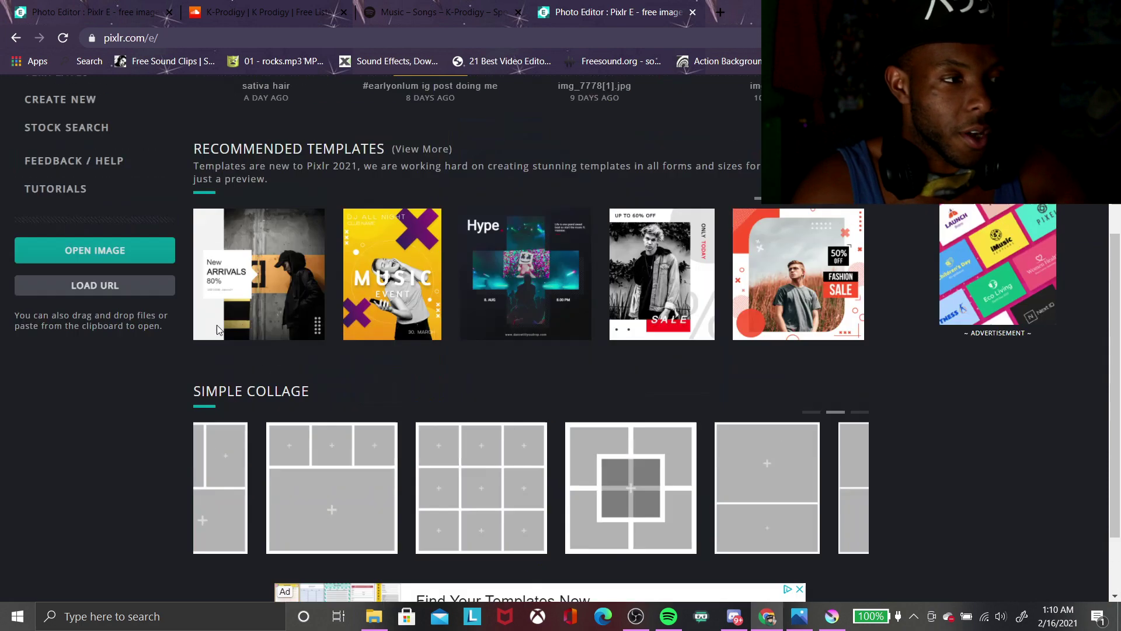
Step: Open the Templates gallery and scroll through the ready-made designs
click(45, 326)
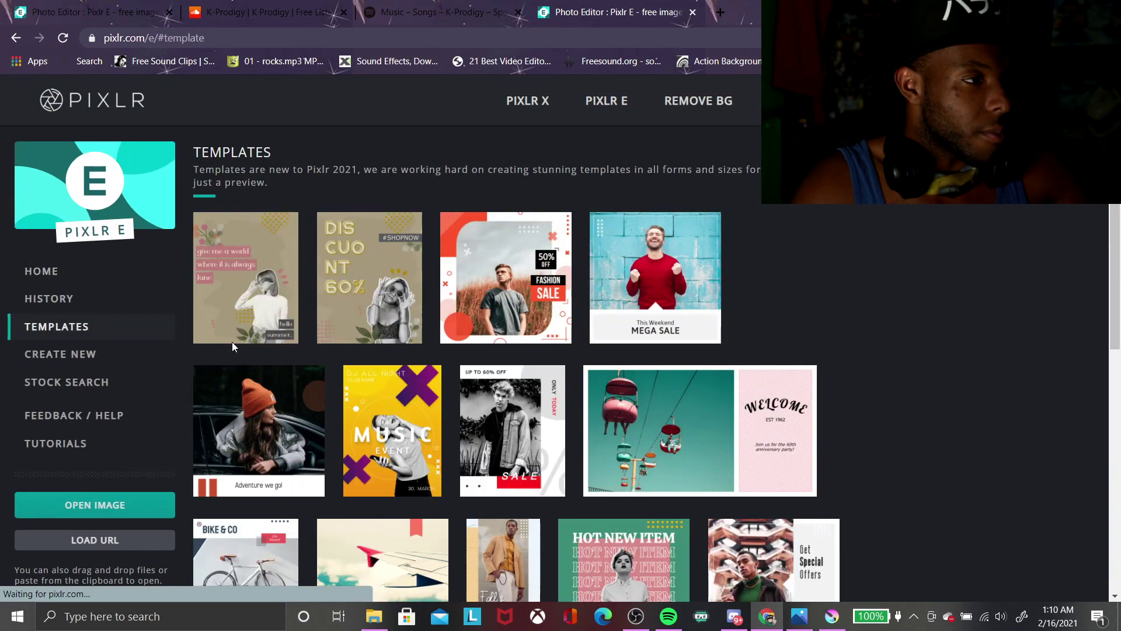
scroll(602, 346, down, 5)
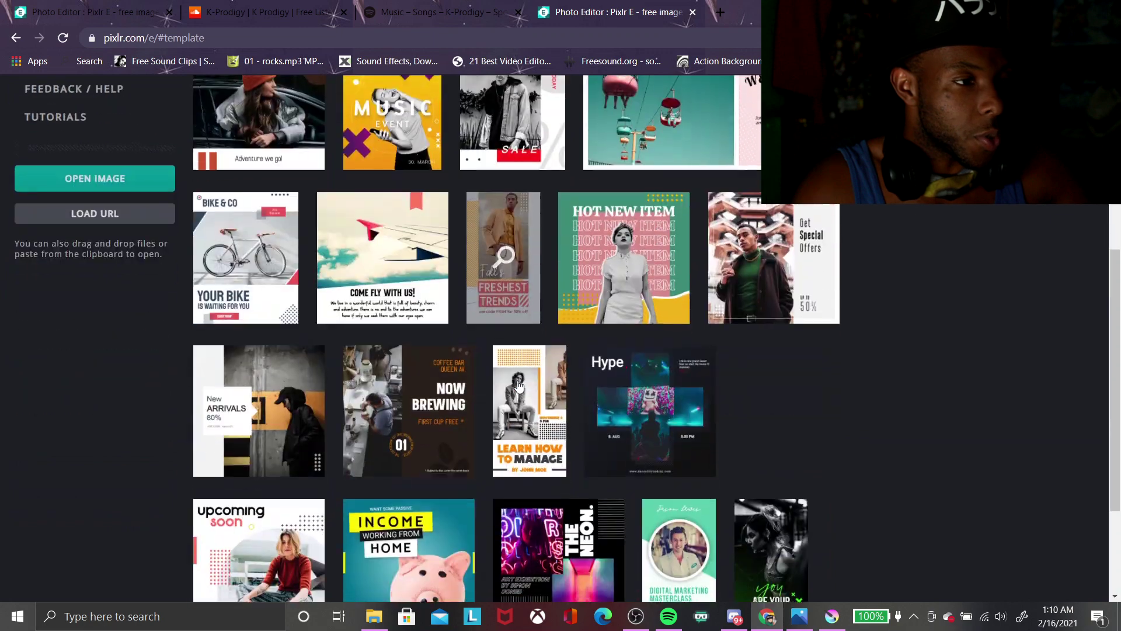
scroll(740, 305, down, 3)
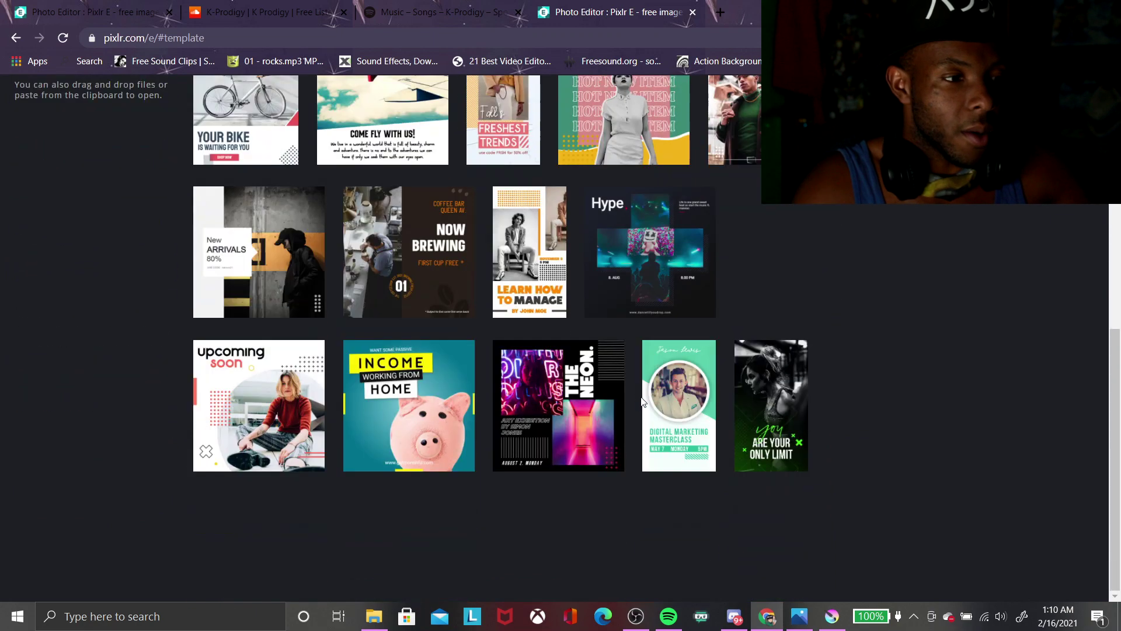
scroll(298, 435, up, 3)
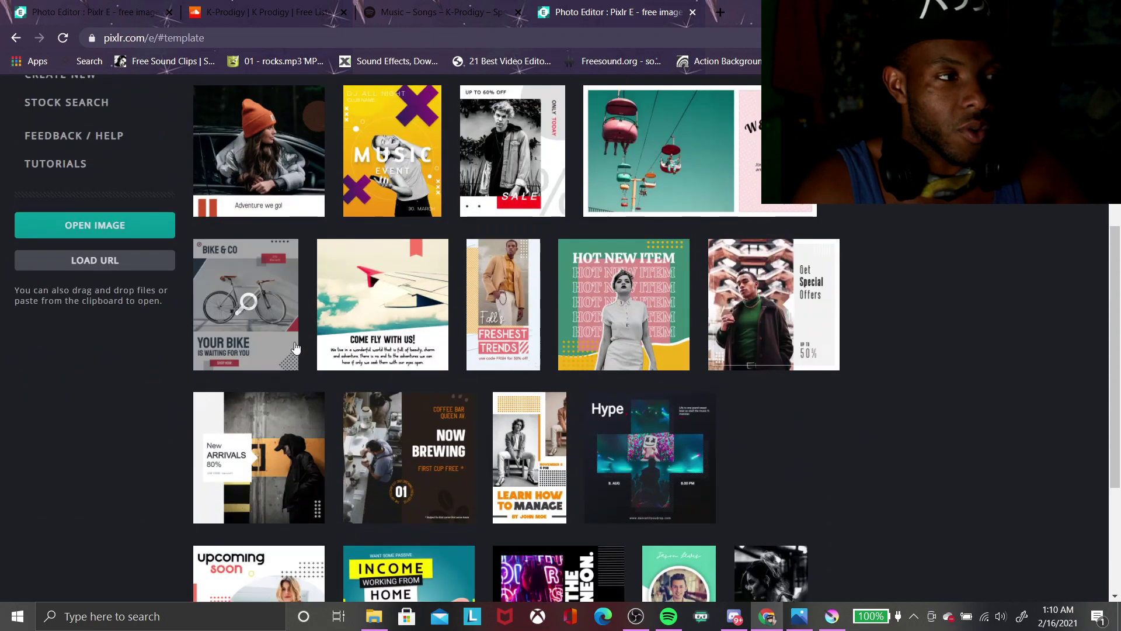
scroll(296, 348, up, 2)
scroll(296, 347, up, 1)
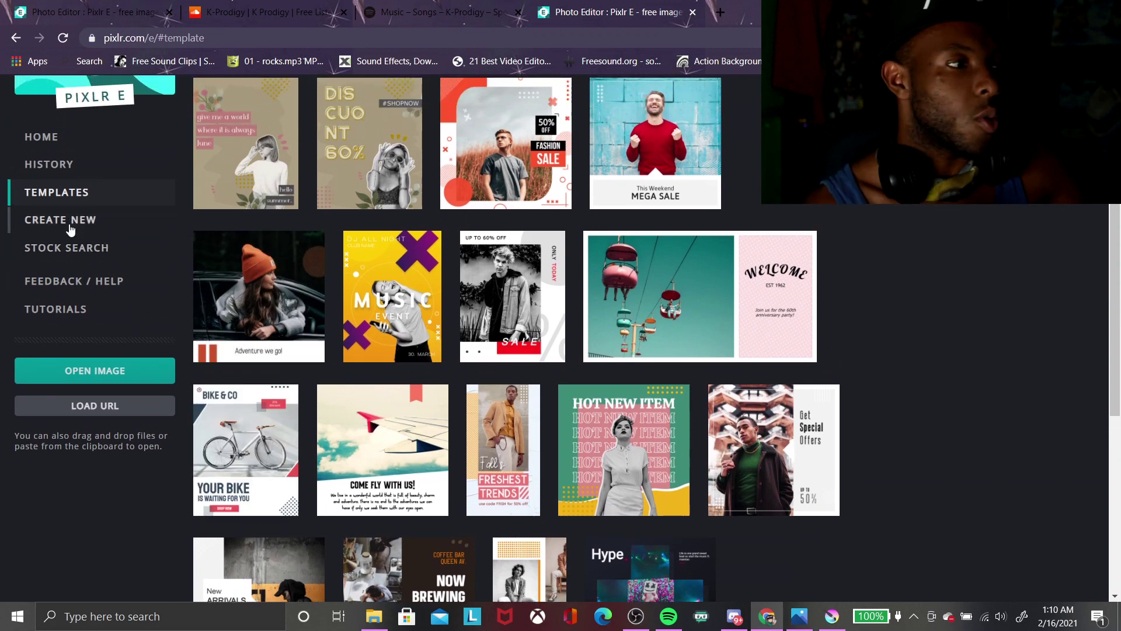
scroll(69, 229, up, 2)
Step: Create a new blank 1920 × 1080 image after browsing the preset sizes
click(67, 292)
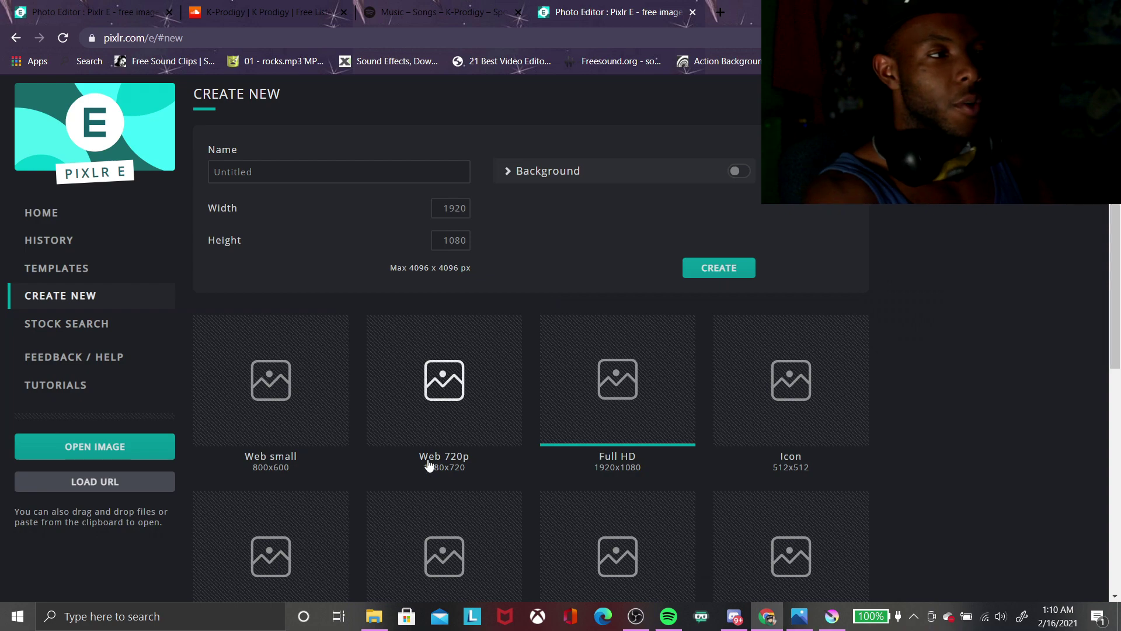
scroll(428, 464, down, 1)
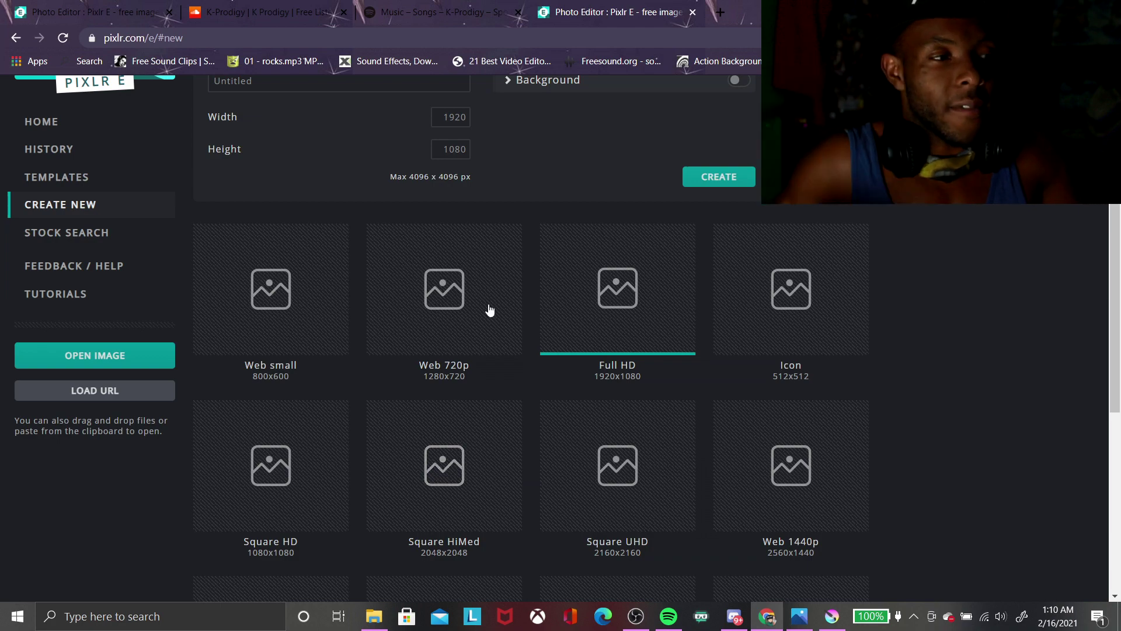
scroll(461, 326, down, 1)
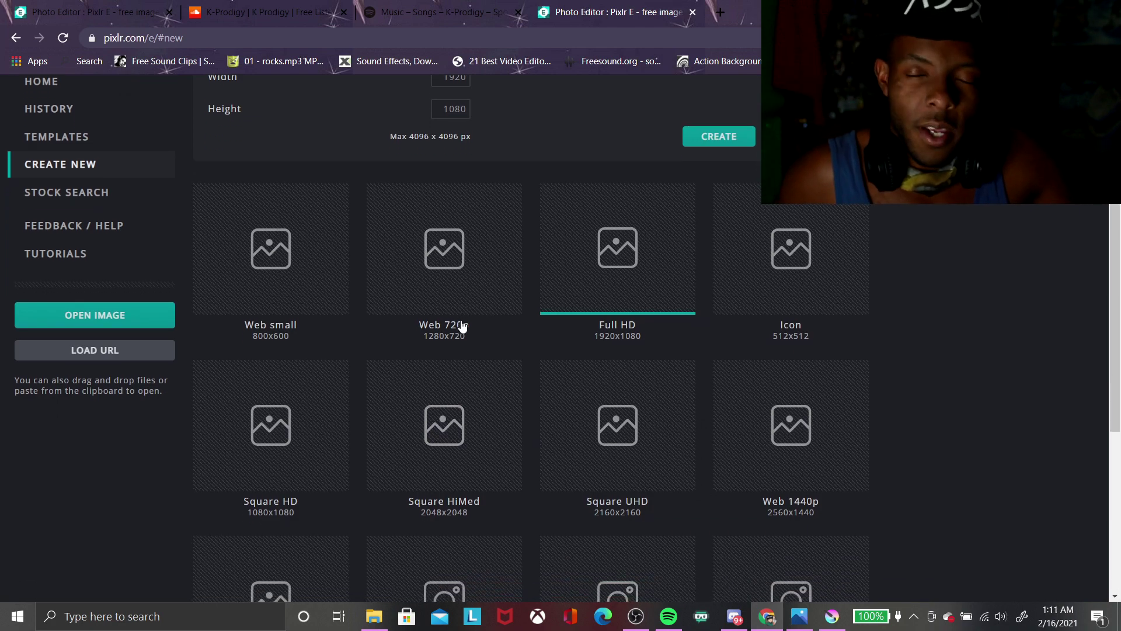
scroll(462, 326, down, 2)
scroll(462, 326, down, 2)
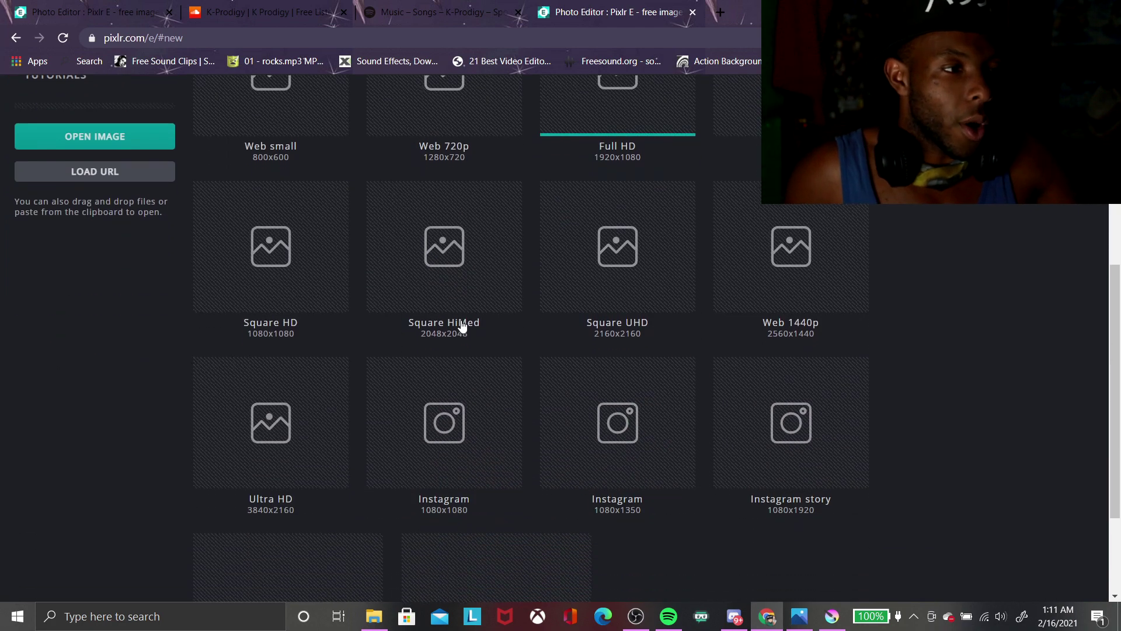
scroll(625, 240, down, 2)
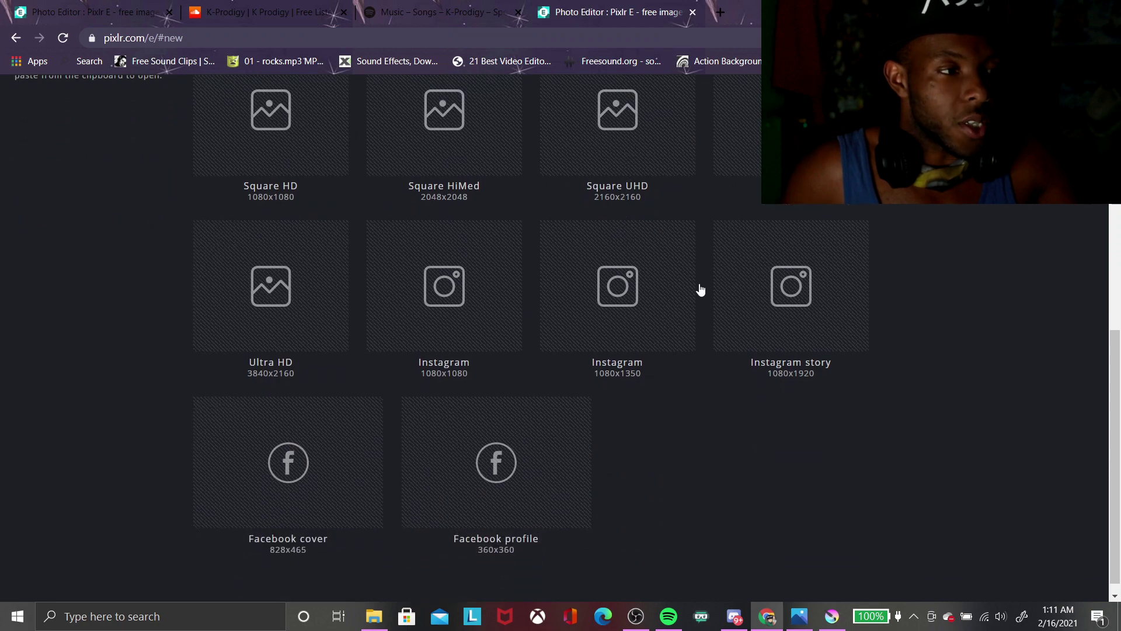
scroll(409, 422, up, 9)
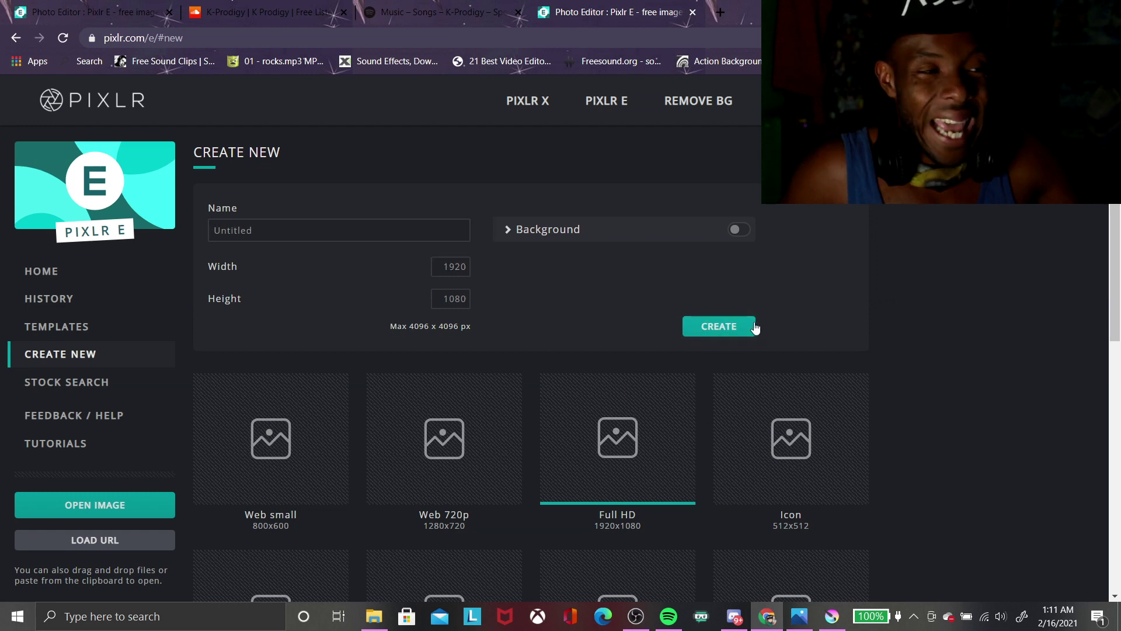
click(730, 325)
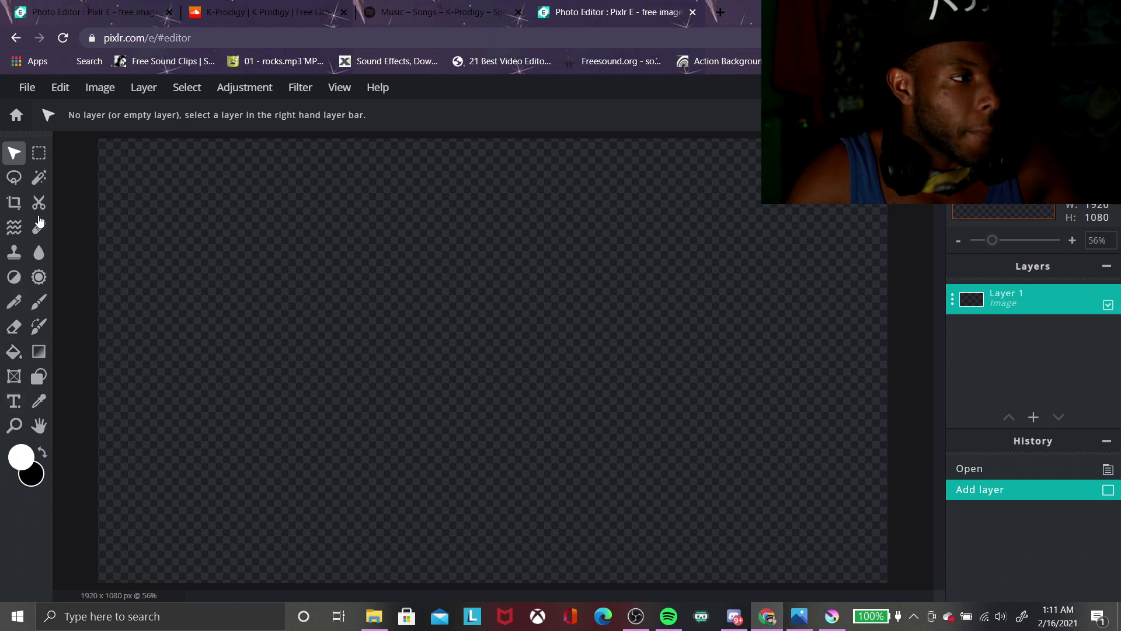
Step: Look through the Adjustment and Filter menus on the blank 1920×1080 canvas without applying anything
click(235, 97)
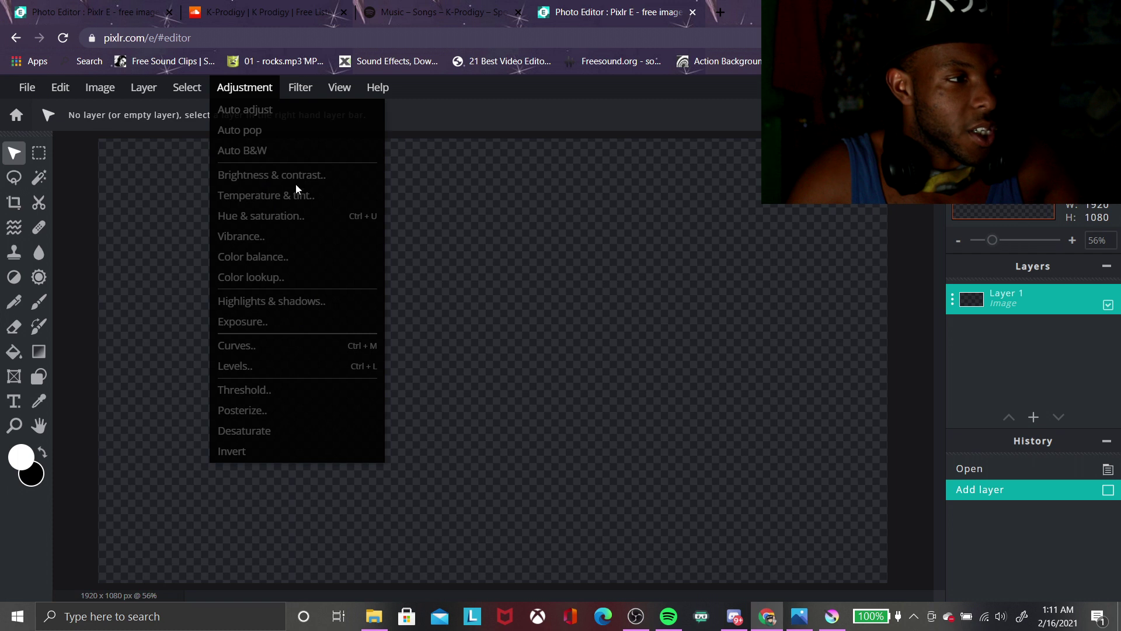
mouse_move(299, 88)
mouse_move(336, 155)
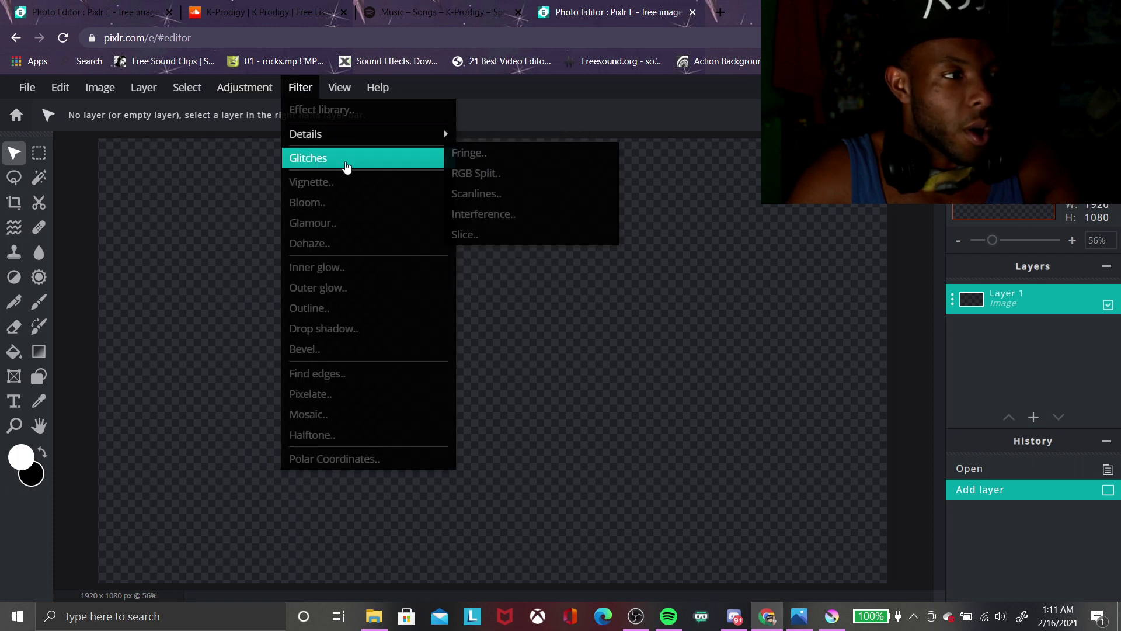
mouse_move(180, 87)
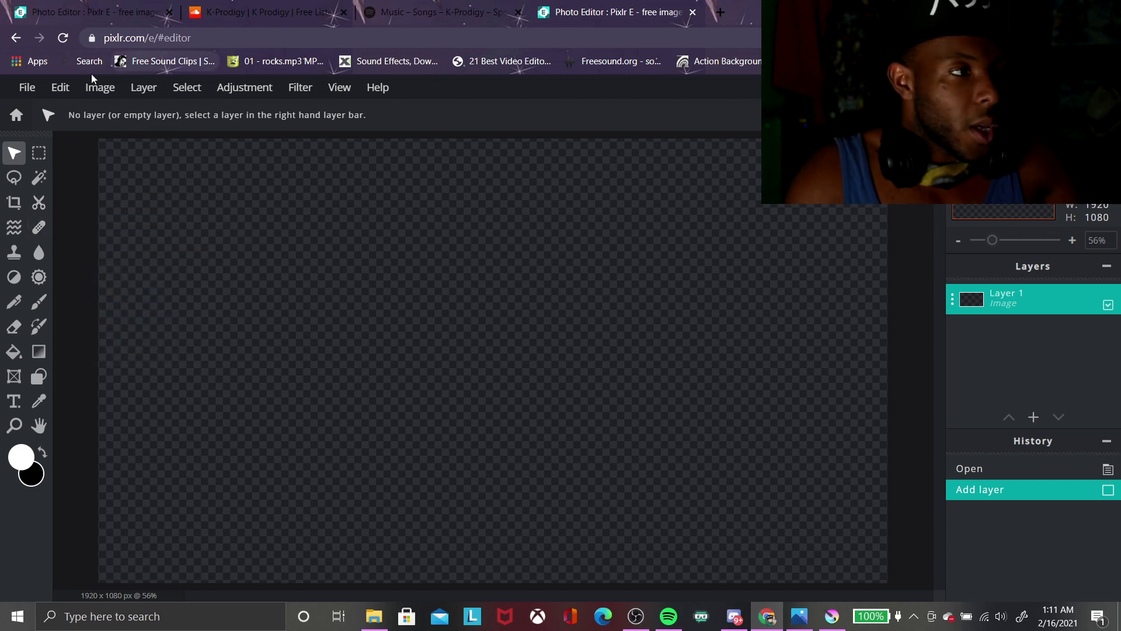
click(63, 87)
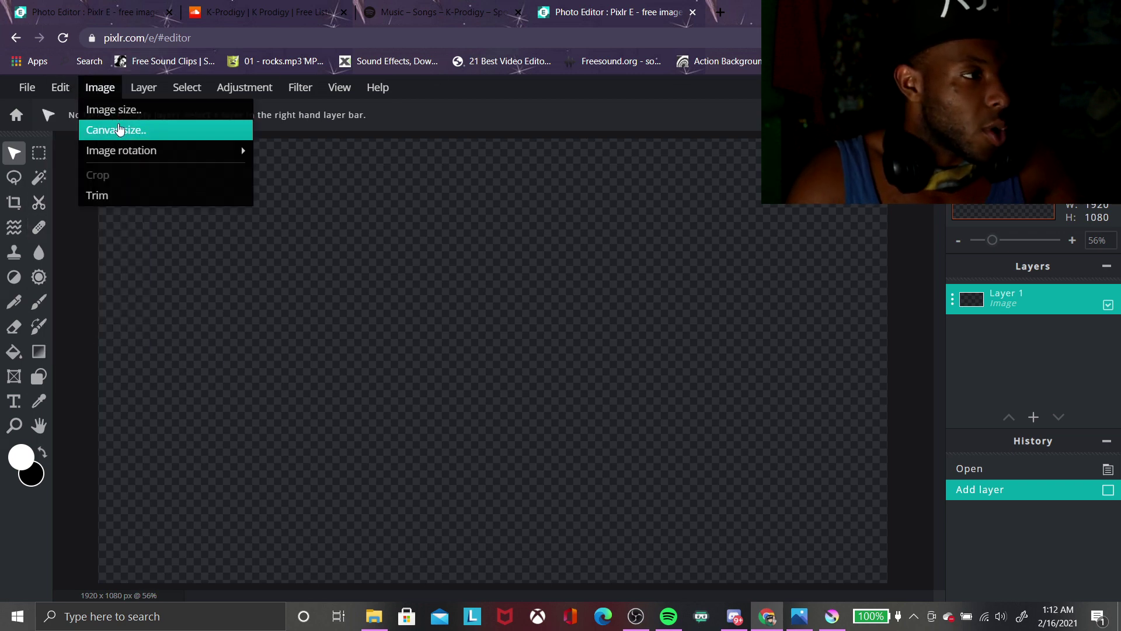
click(116, 130)
key(Tab)
click(681, 223)
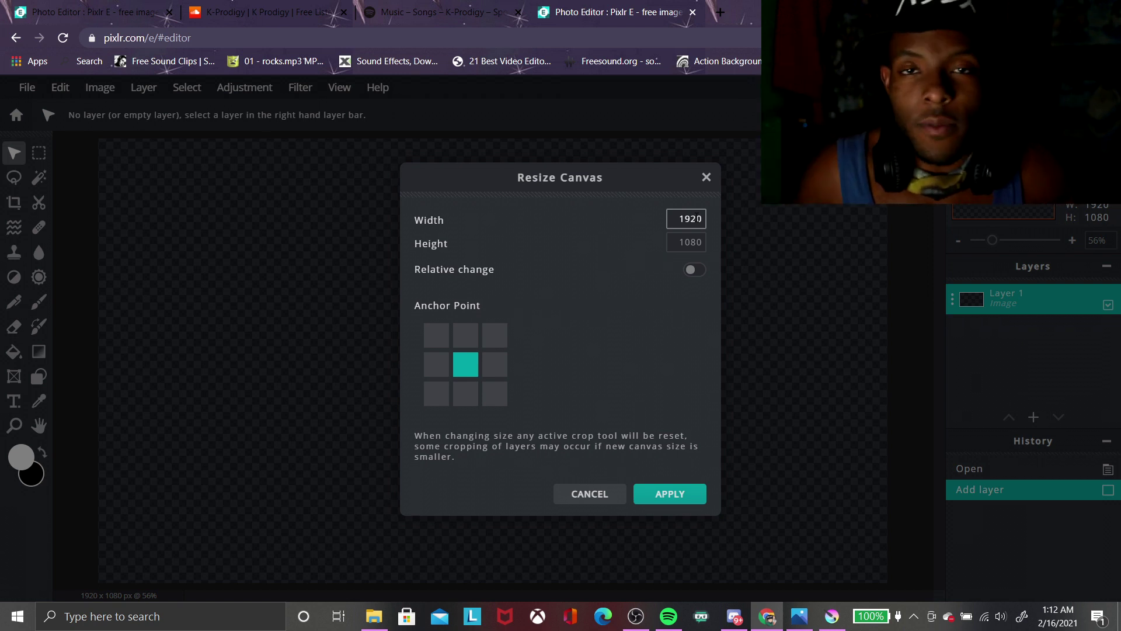
click(578, 343)
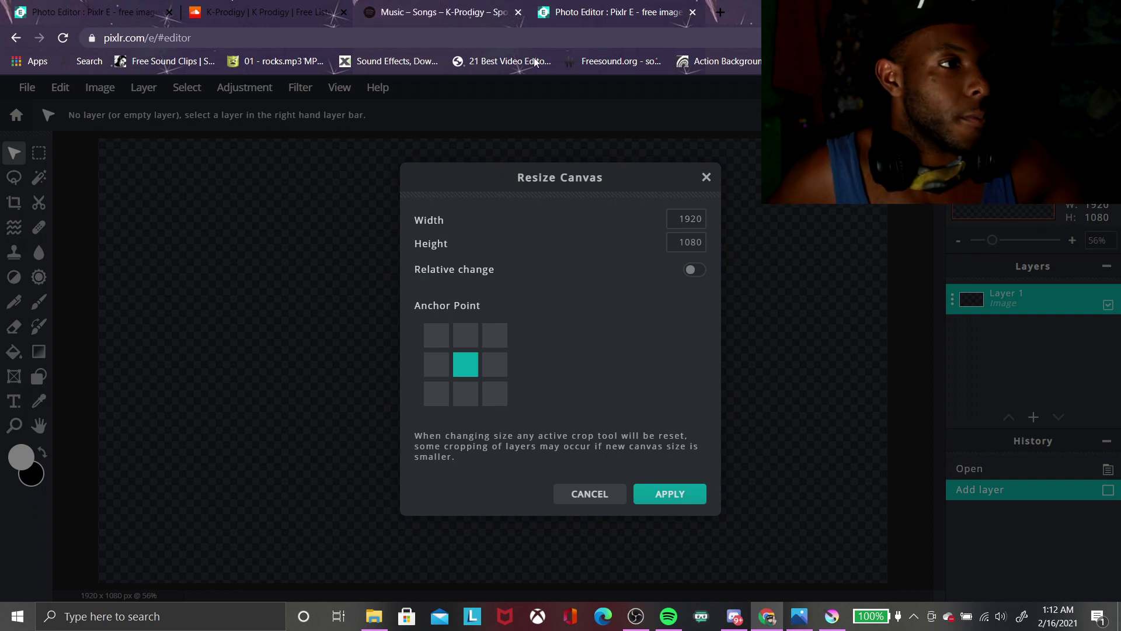
click(595, 495)
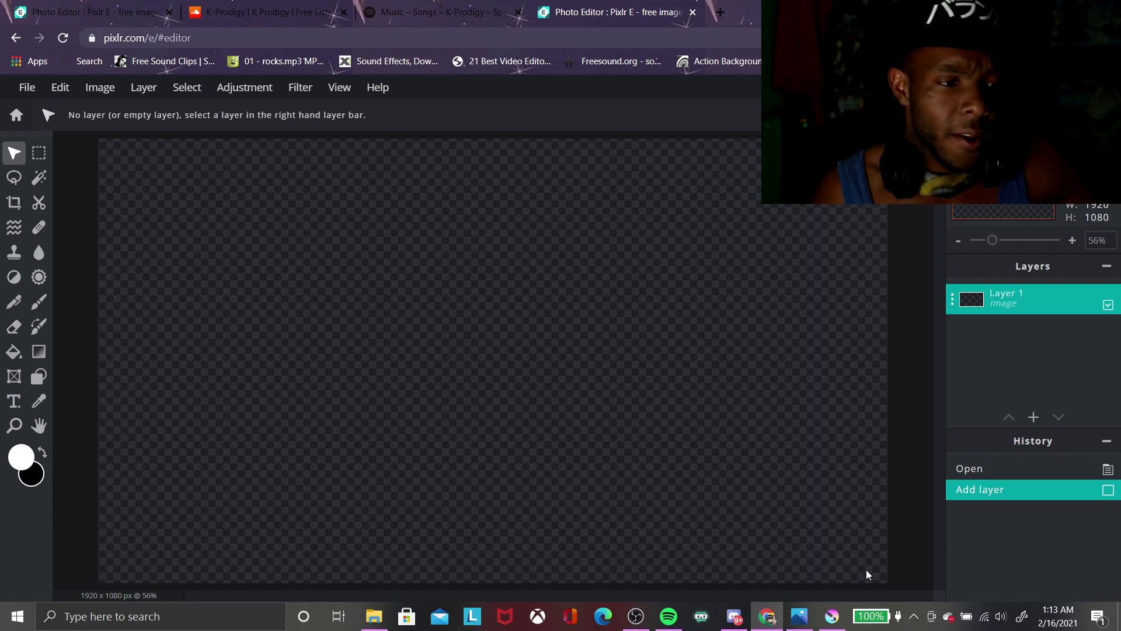
Step: Bring up the Elemental Album Cover.kra drawing in Krita, nudge the canvas, and view its File options
click(832, 622)
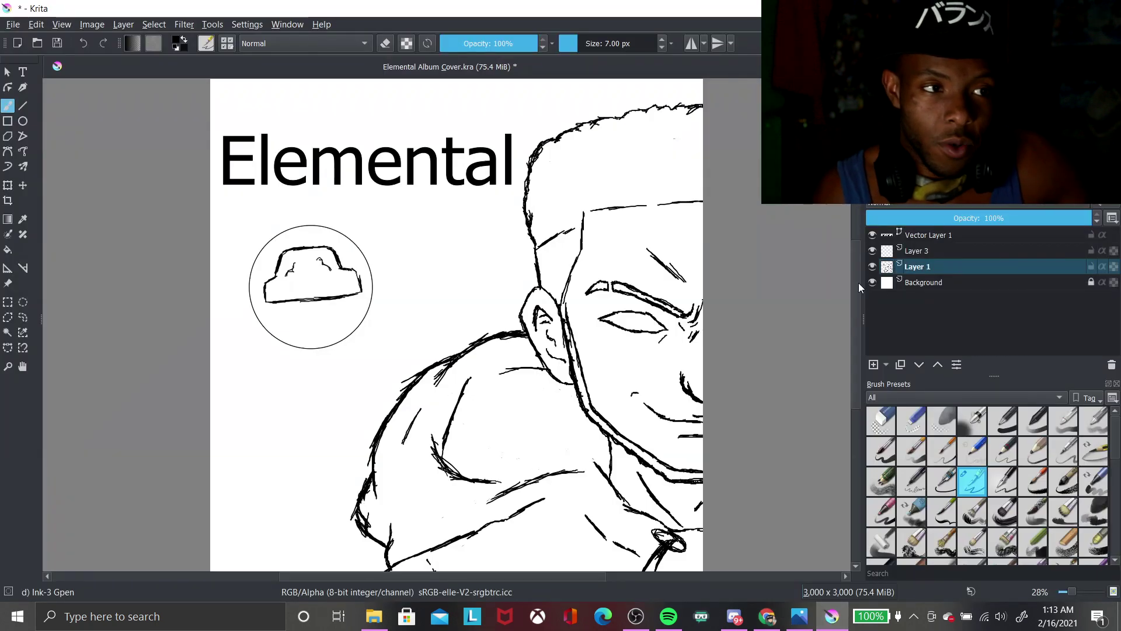
drag(858, 283, 856, 288)
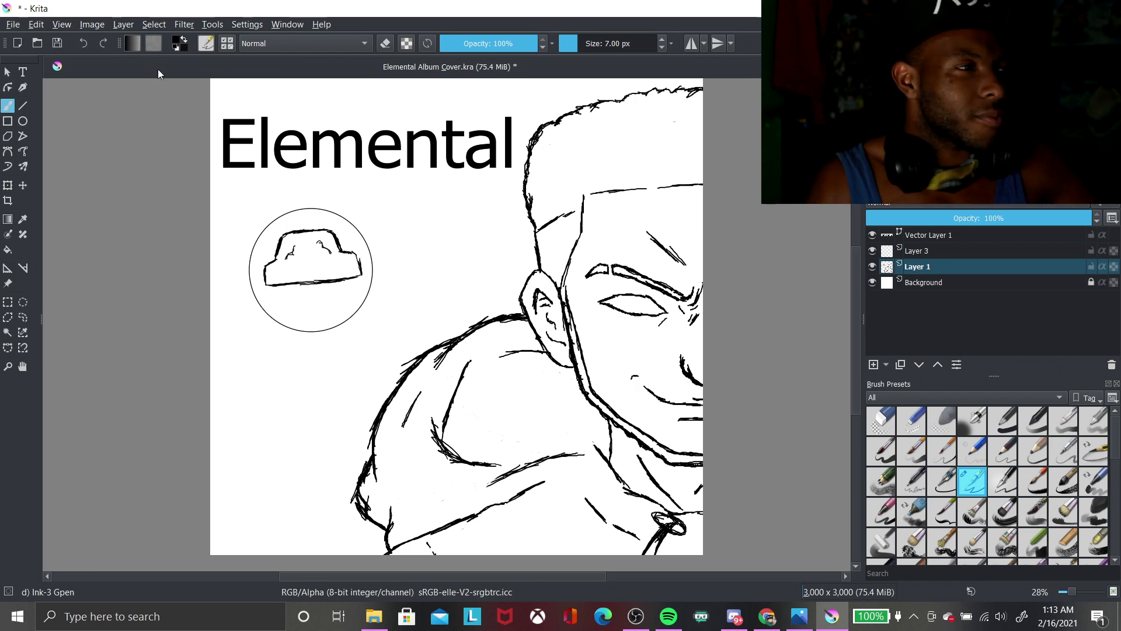
click(37, 26)
mouse_move(13, 23)
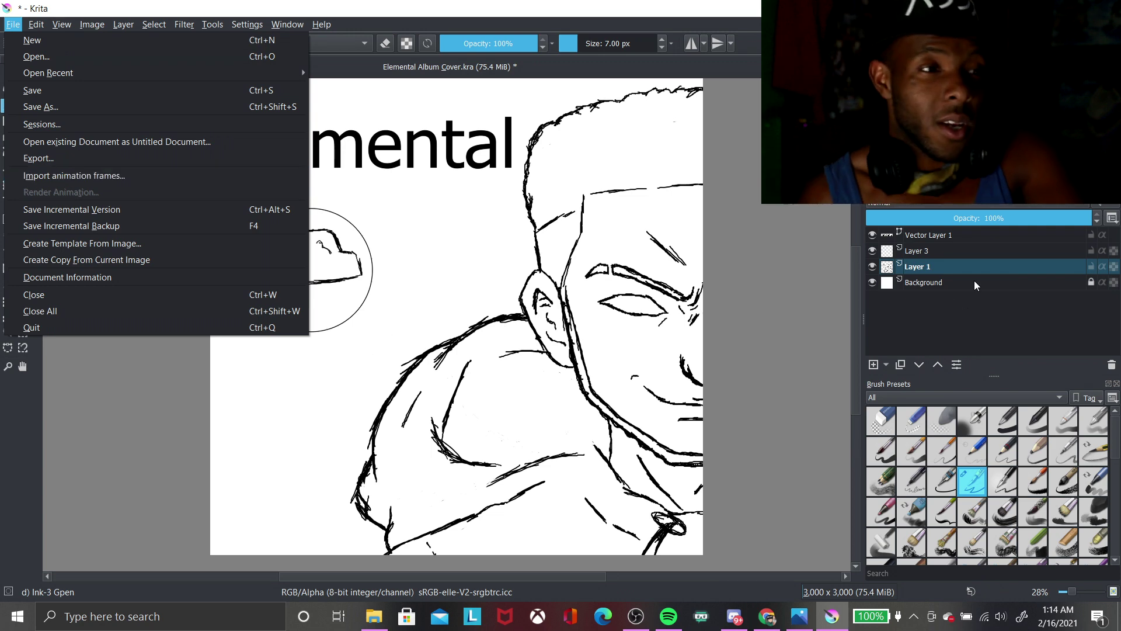
Step: Dismiss Krita's File menu without choosing anything and scroll the view up slightly
click(855, 265)
scroll(855, 265, up, 1)
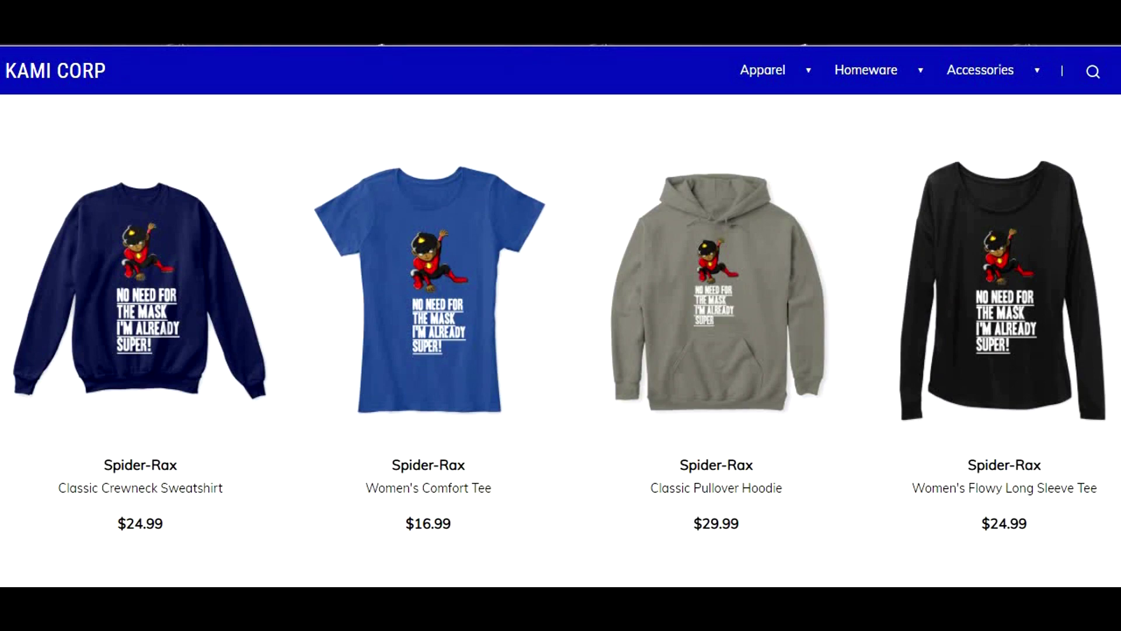
Step: Scroll down the KAMI CORP product grid past #TheHero and #TheUrameshi to the #TheReaper shirts and fanny pack
scroll(561, 339, up, 20)
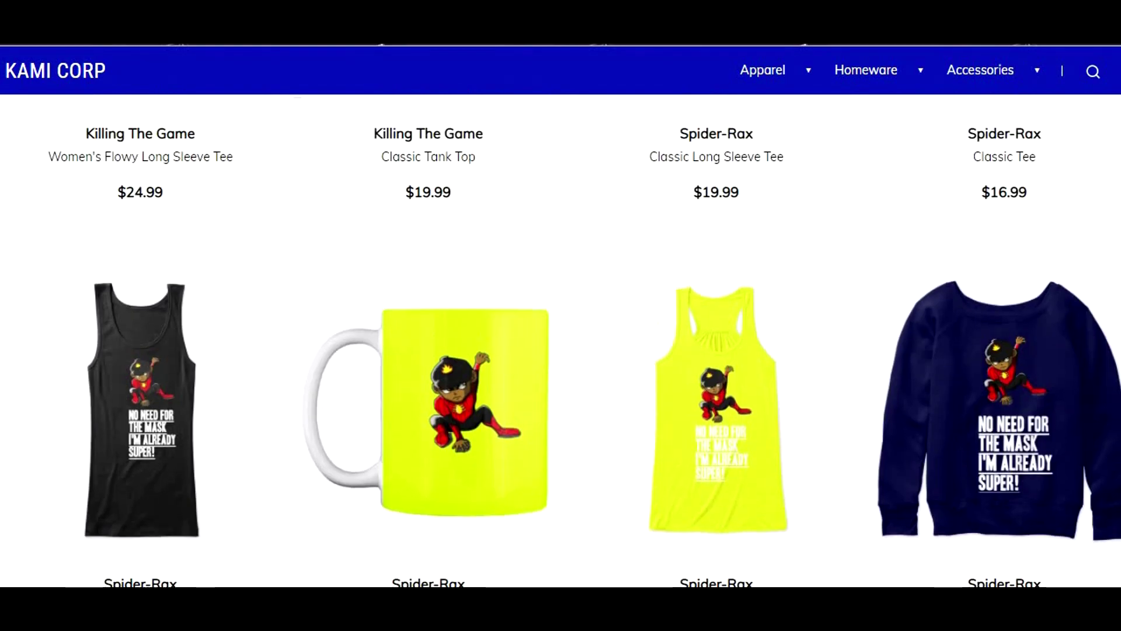
scroll(560, 339, down, 15)
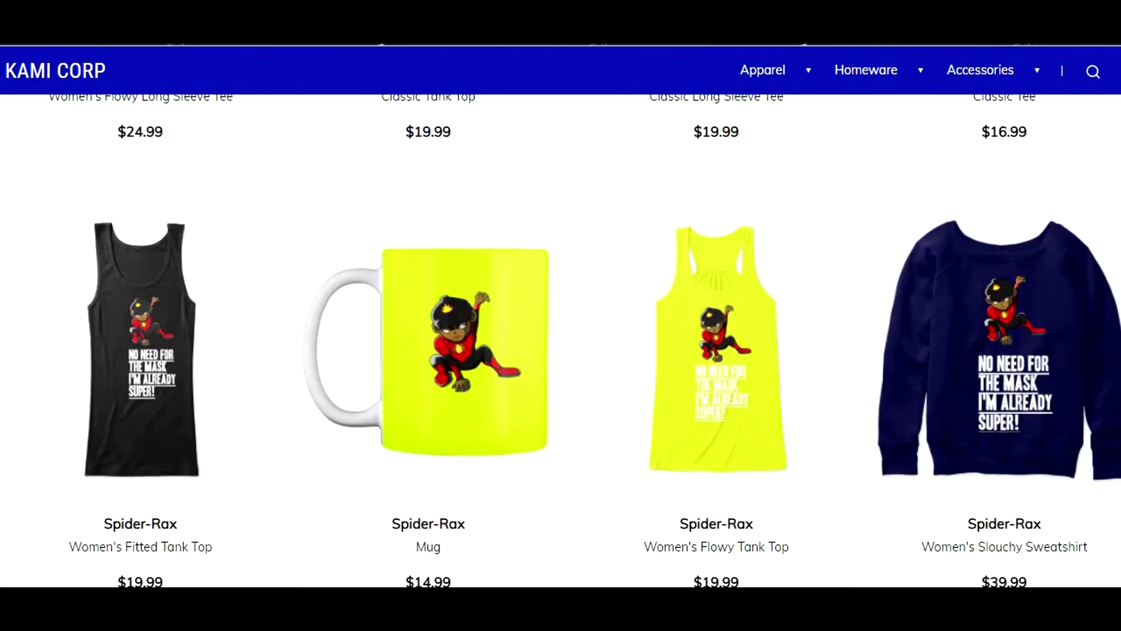
scroll(561, 338, down, 7)
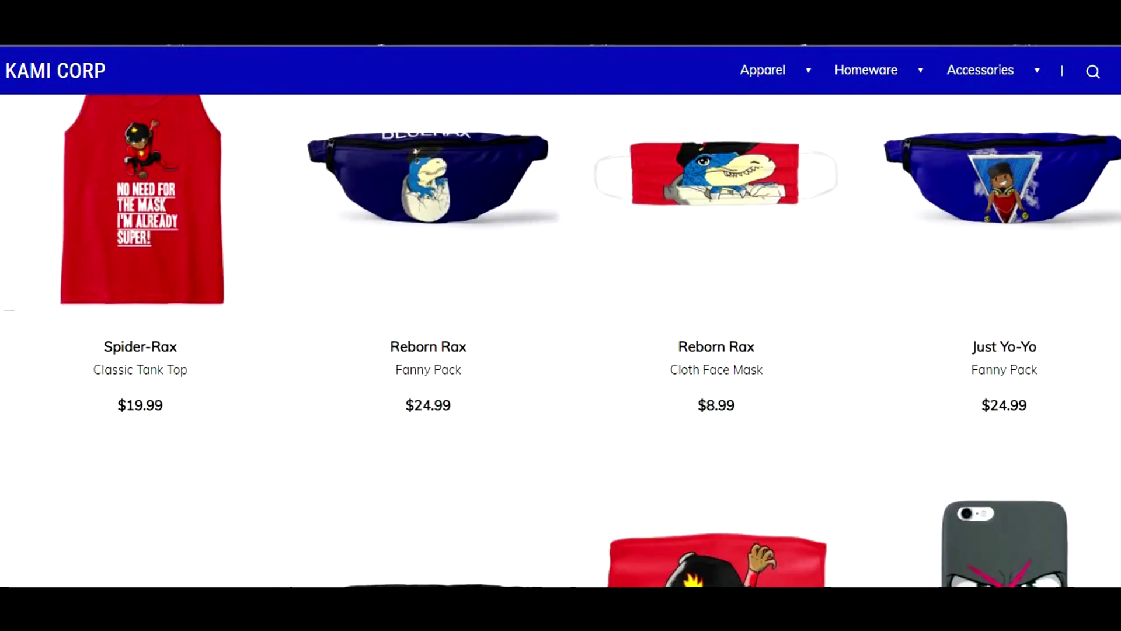
scroll(560, 338, down, 4)
scroll(561, 339, down, 7)
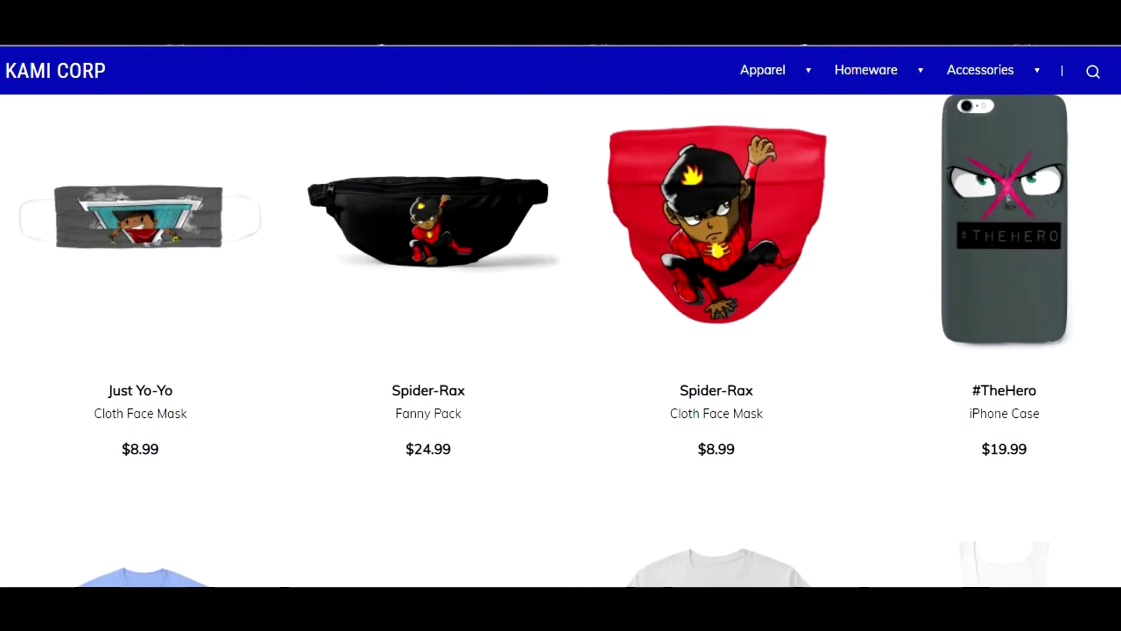
scroll(560, 338, down, 10)
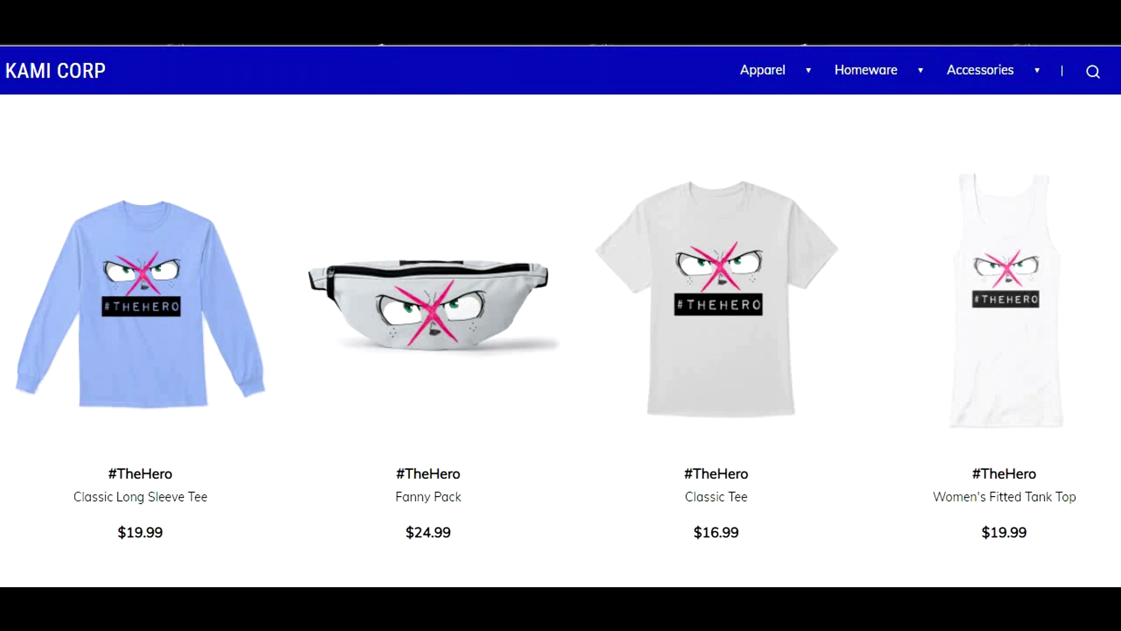
scroll(561, 338, down, 10)
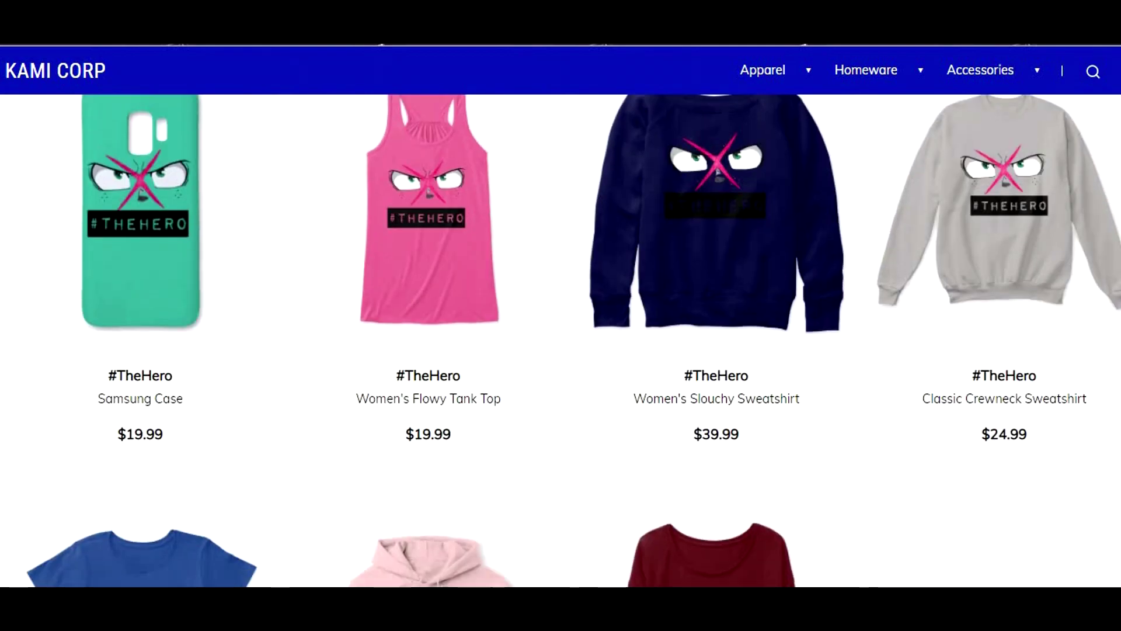
scroll(560, 338, down, 10)
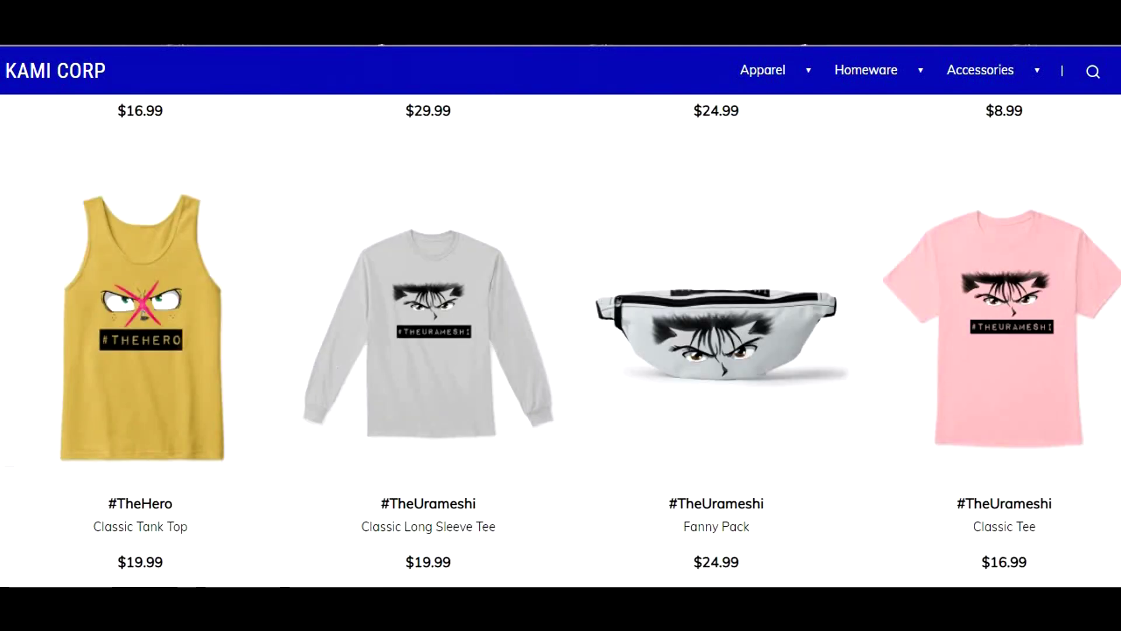
scroll(560, 339, down, 15)
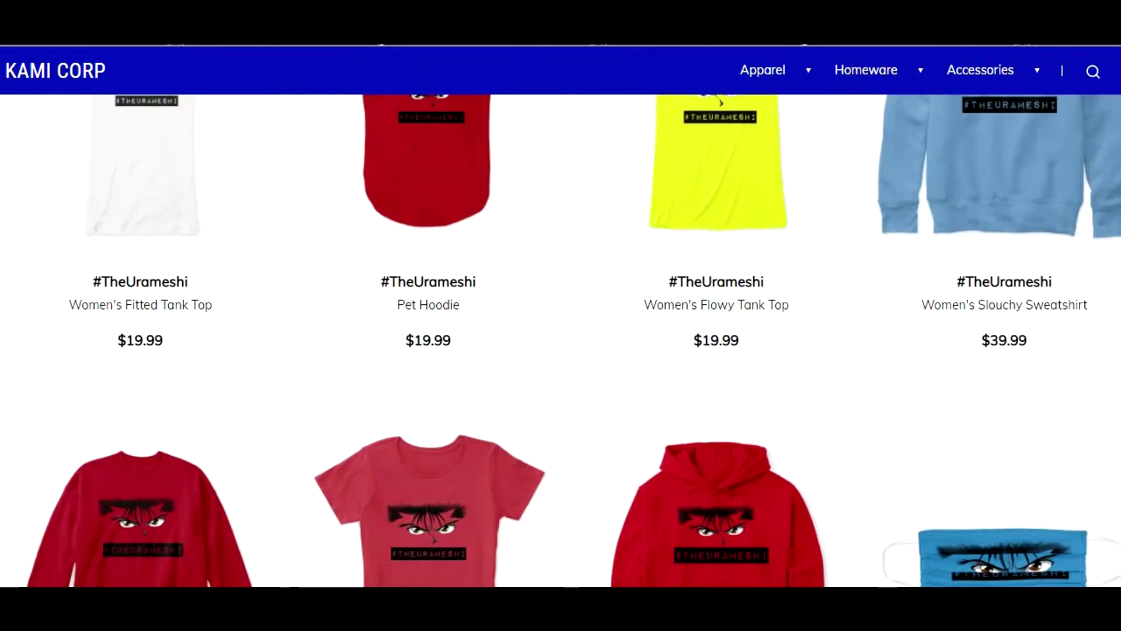
scroll(560, 338, down, 7)
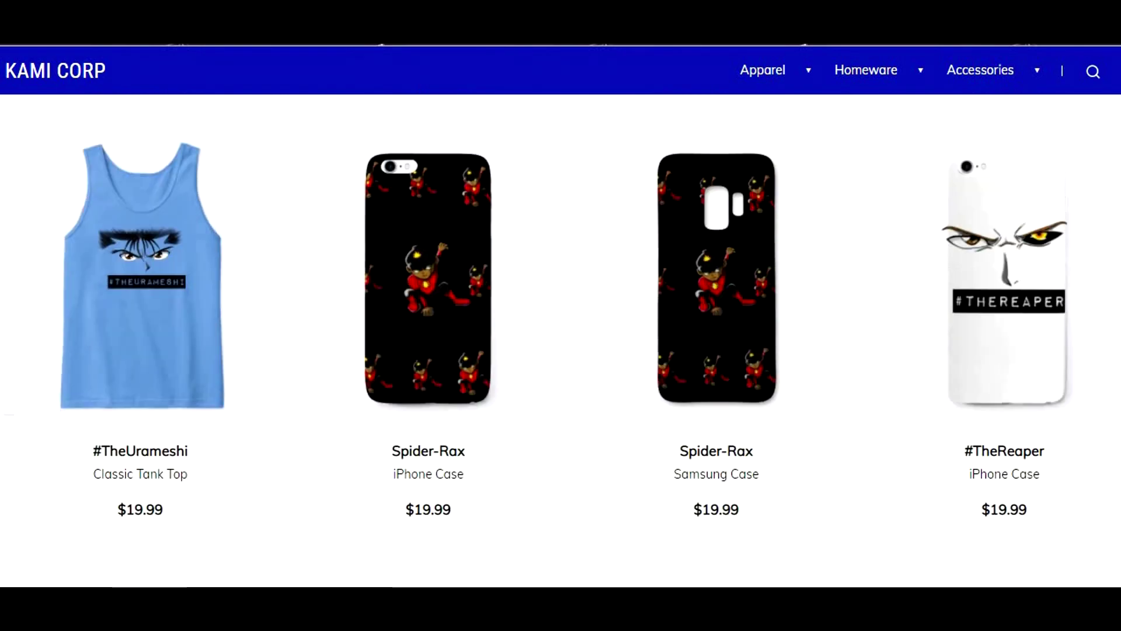
scroll(560, 339, down, 8)
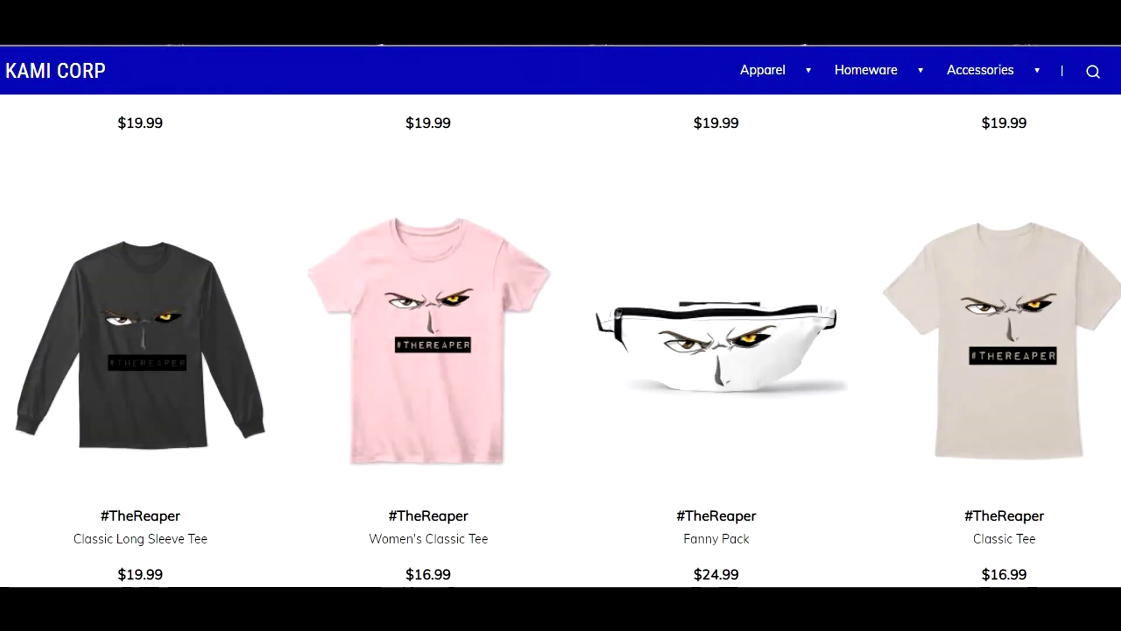